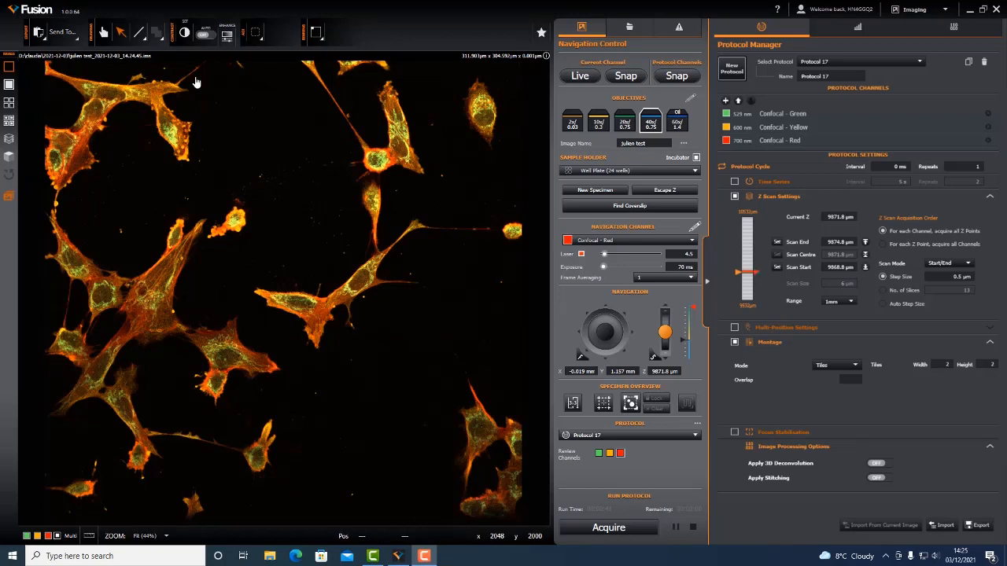
# - Collapse the Protocol Manager to enlarge the image area and check the cells closer up
pyautogui.click(706, 284)
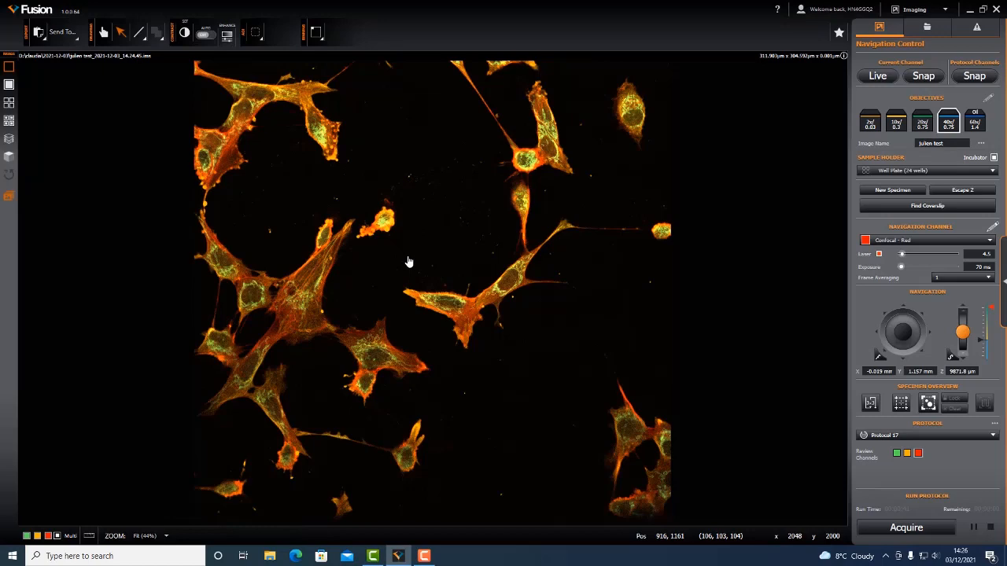
pyautogui.scroll(1, 409, 262)
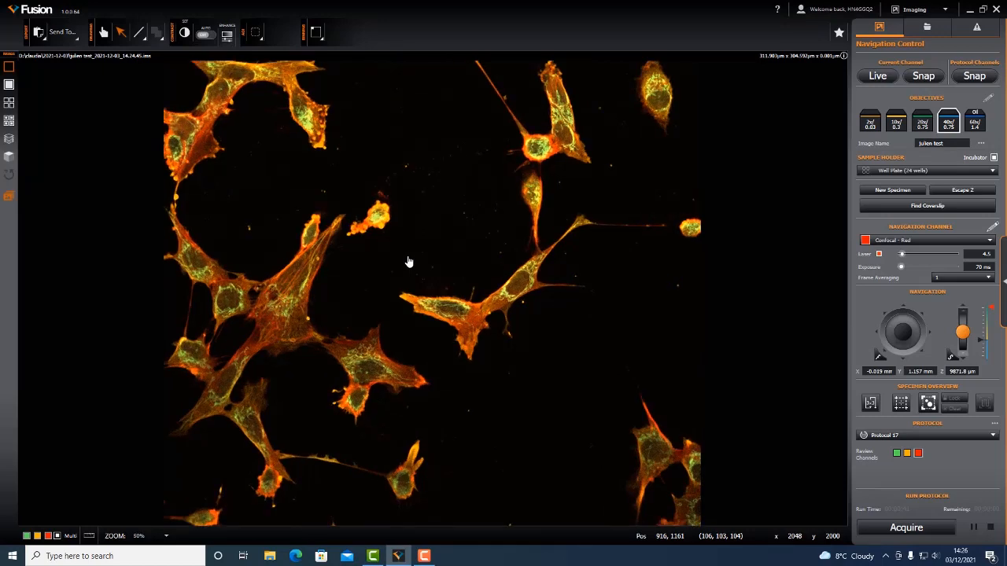
pyautogui.scroll(1, 408, 262)
pyautogui.scroll(-5, 408, 262)
pyautogui.scroll(2, 409, 262)
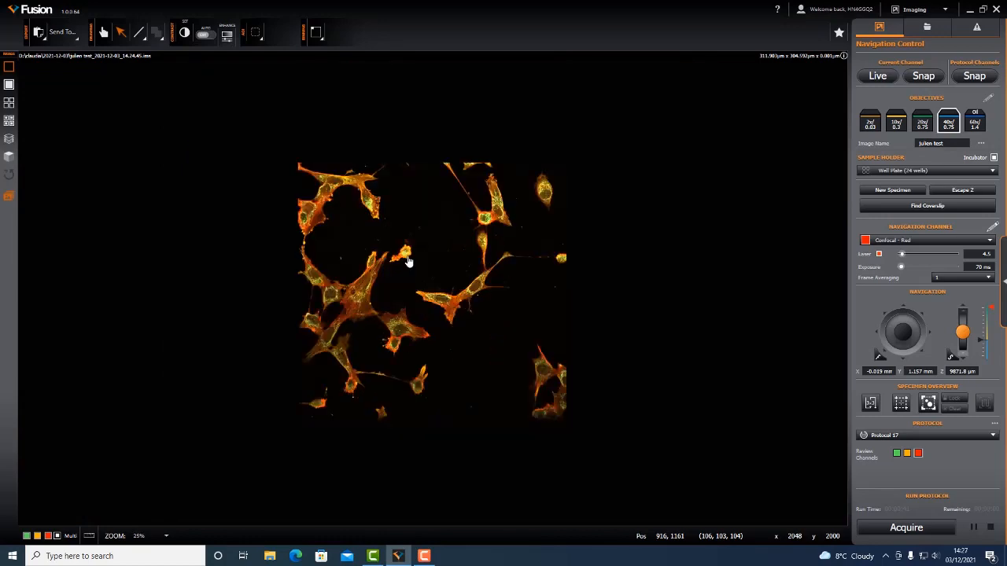
# - View the cell image at 200% and 100% zoom, and fit the whole image in view again
pyautogui.click(163, 538)
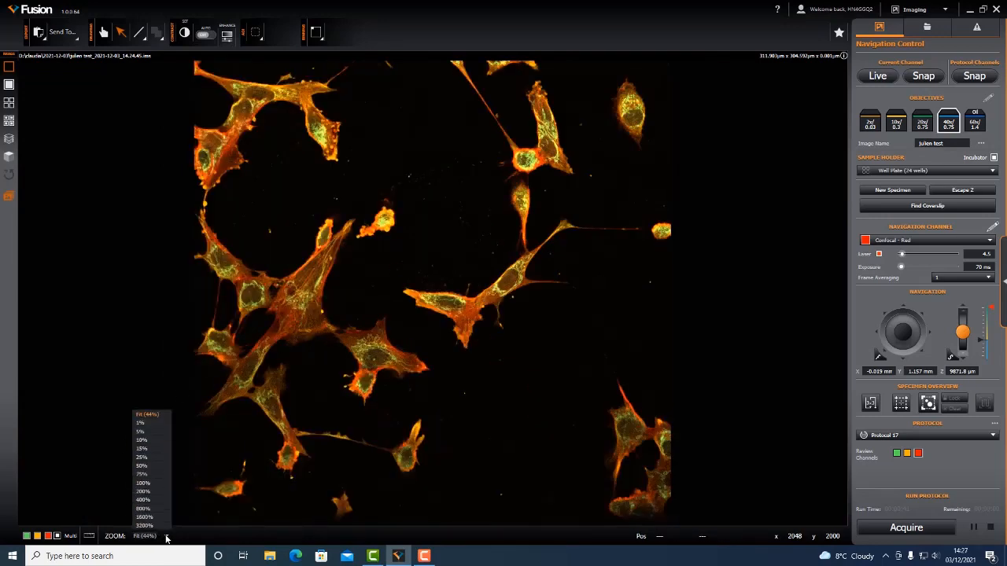
pyautogui.click(143, 490)
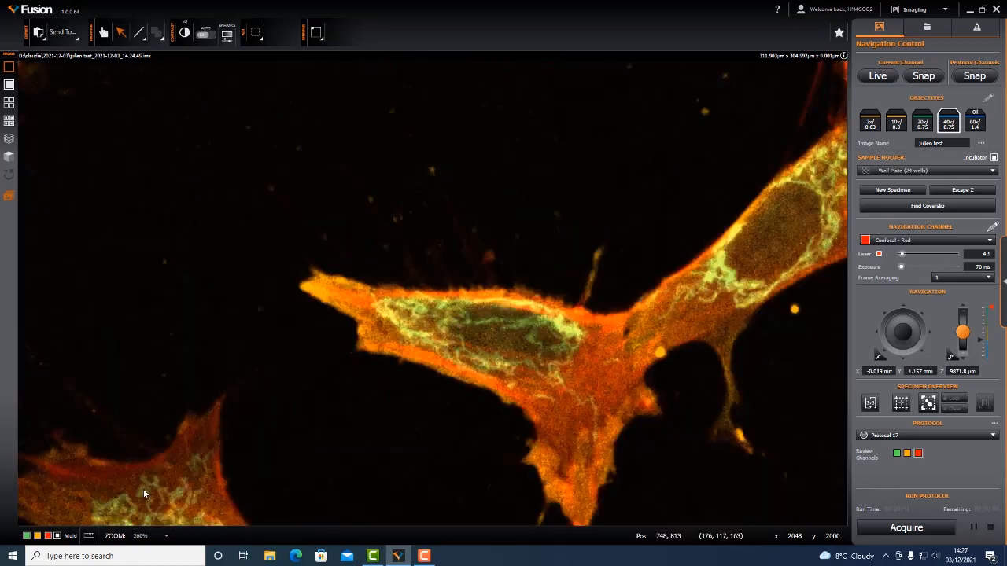
pyautogui.click(166, 539)
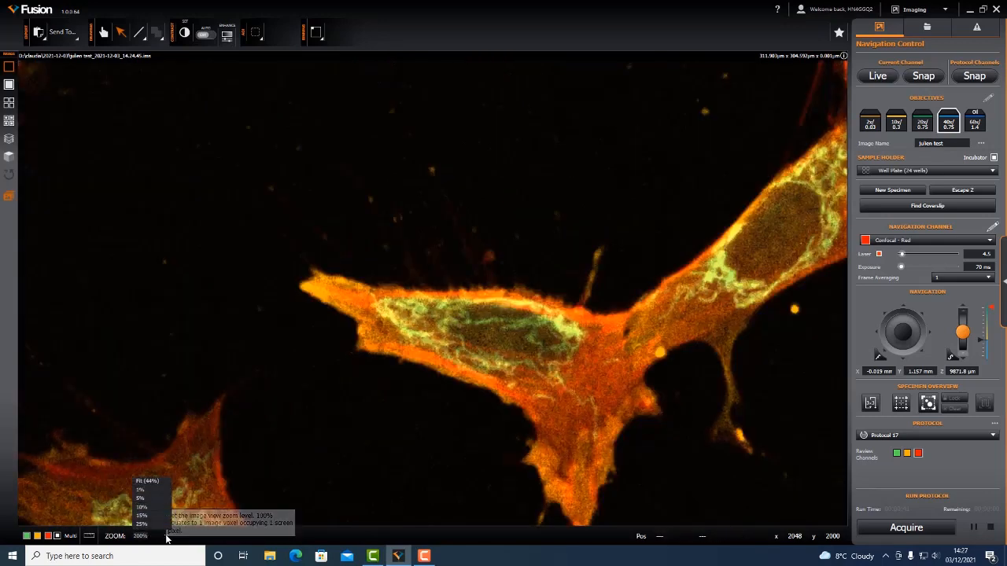
pyautogui.click(148, 478)
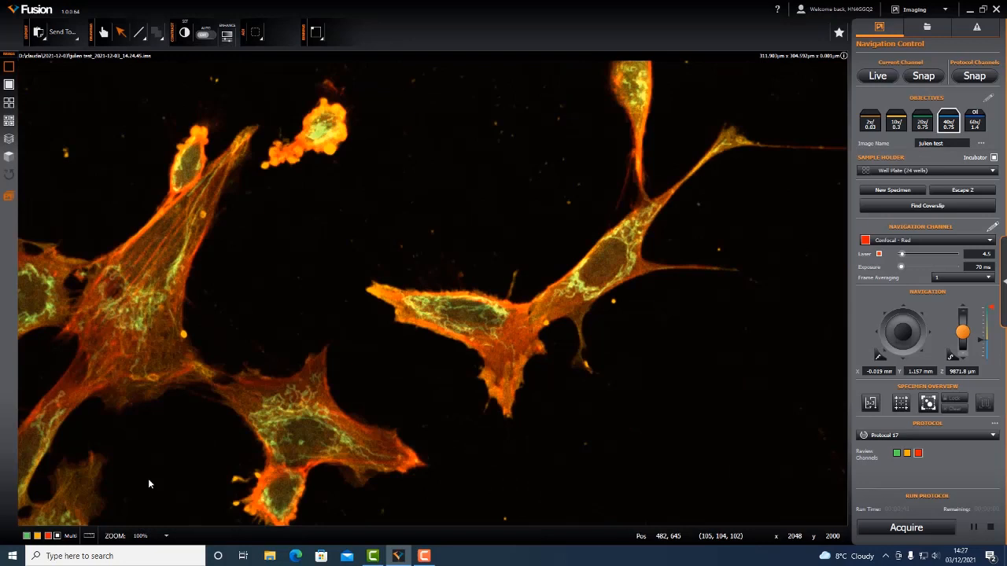
pyautogui.click(166, 537)
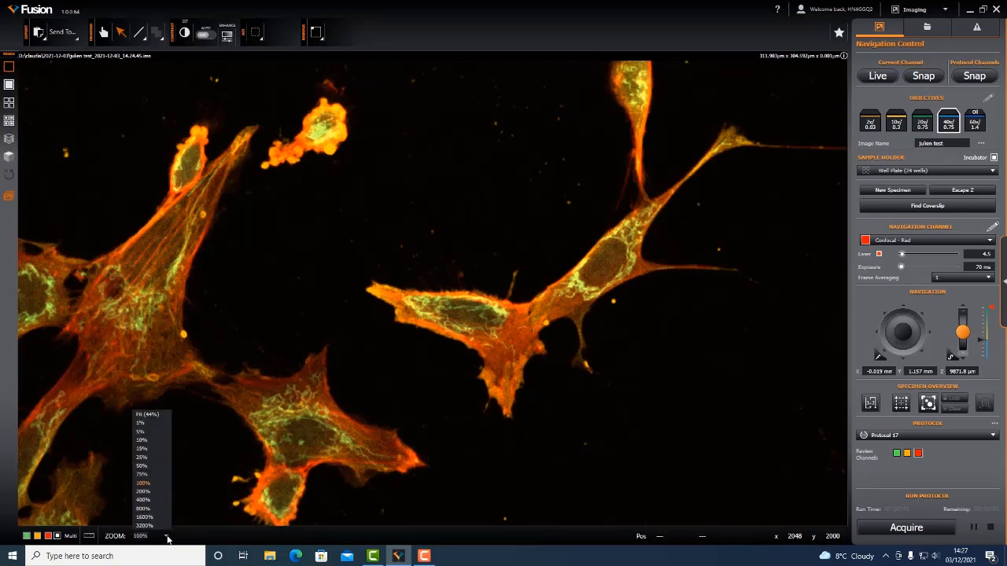
pyautogui.click(151, 415)
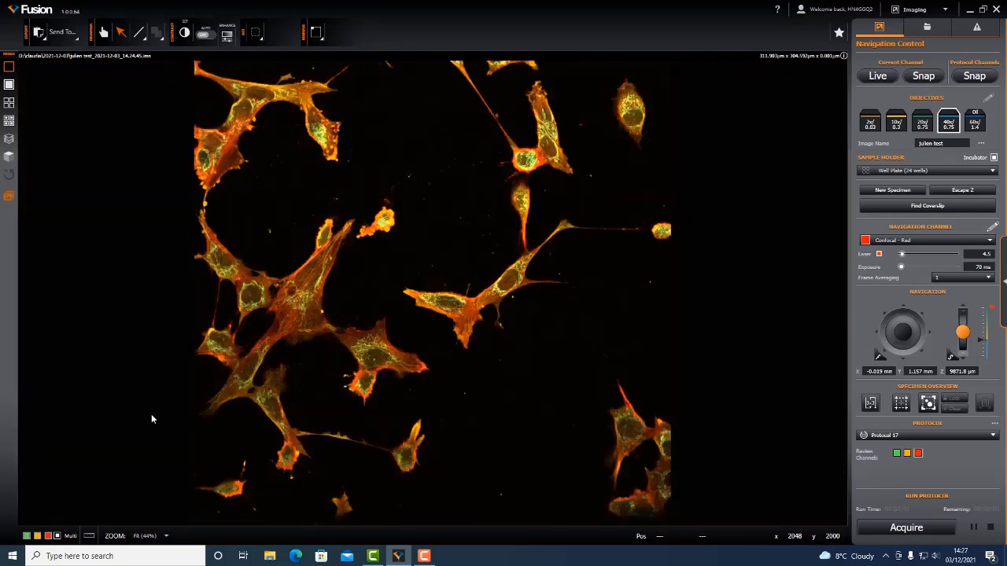
# - Display the scale bar, check how it adapts at a closer zoom, and hide it again
pyautogui.click(90, 538)
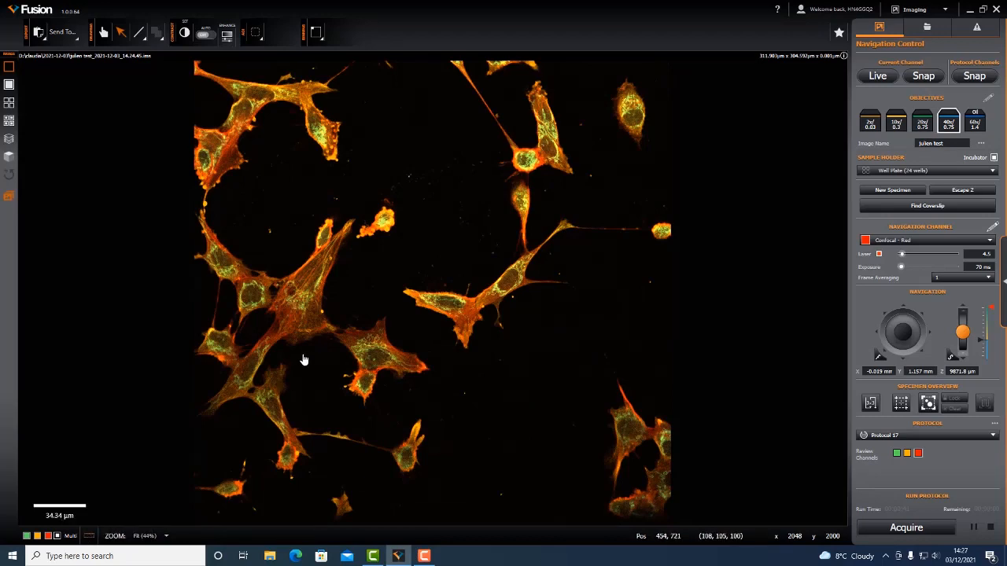
pyautogui.scroll(3, 303, 360)
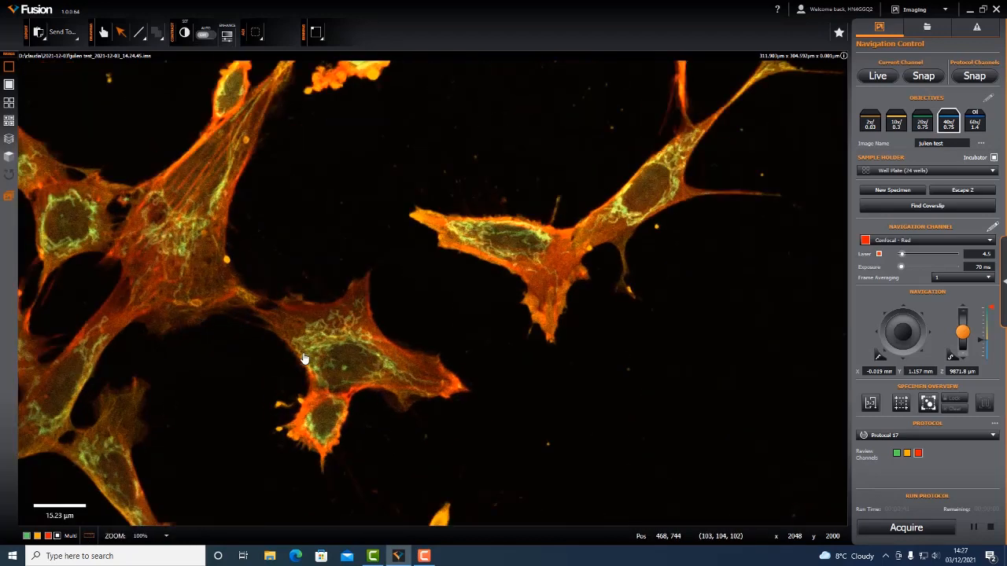
pyautogui.scroll(-3, 303, 360)
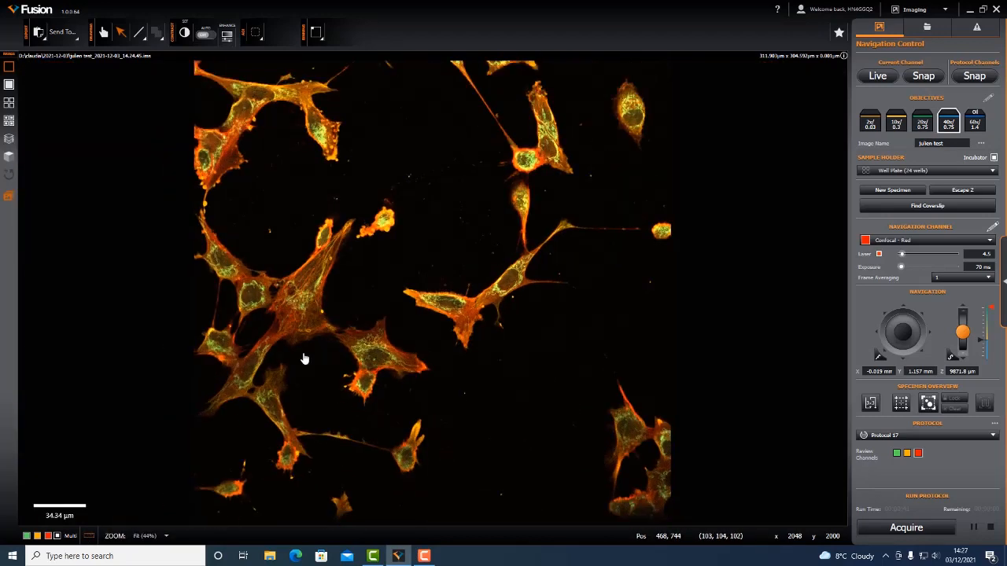
pyautogui.click(90, 537)
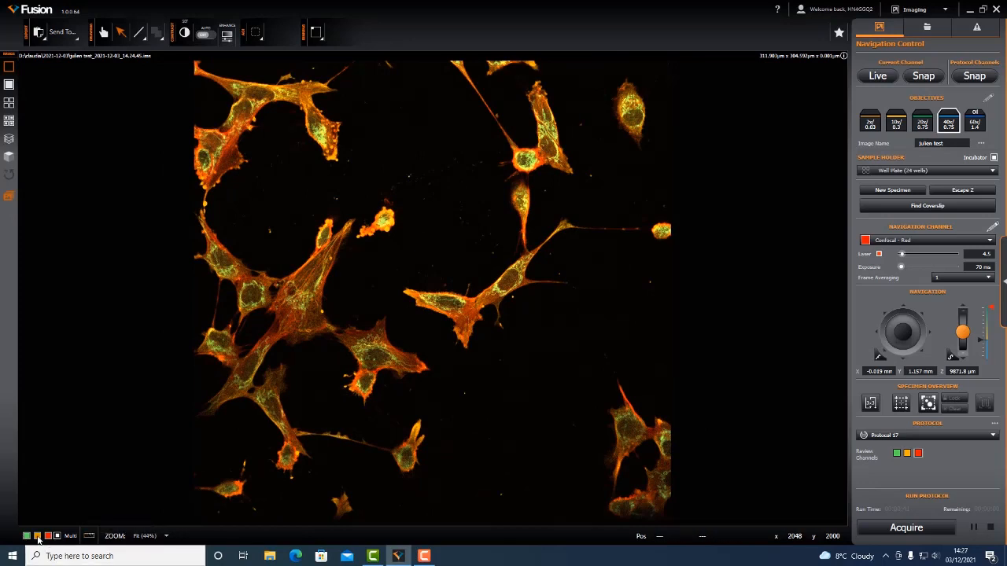
# - Hide and restore the yellow, red and green channels to compare their contributions to the image
pyautogui.click(37, 536)
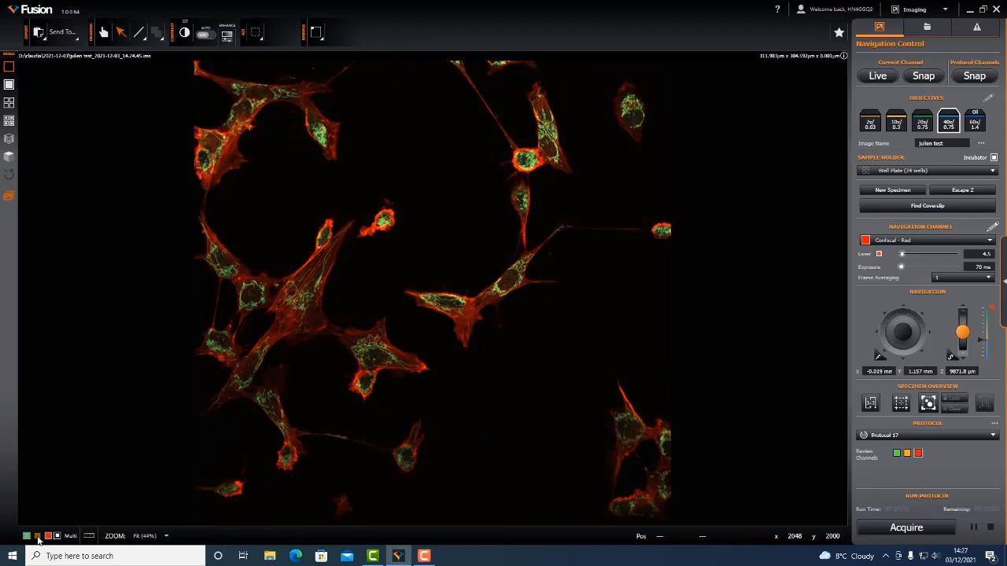
pyautogui.click(48, 536)
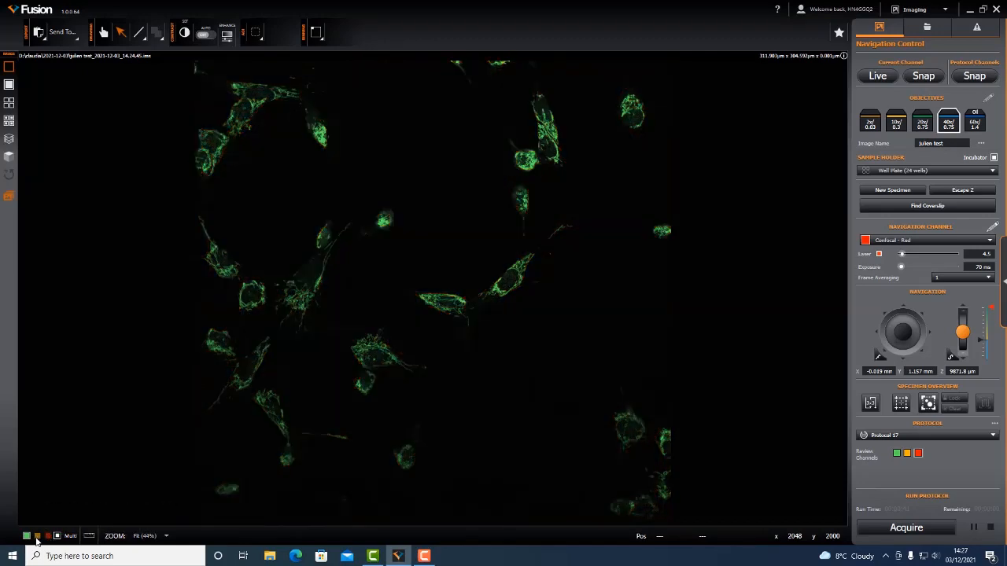
pyautogui.click(37, 536)
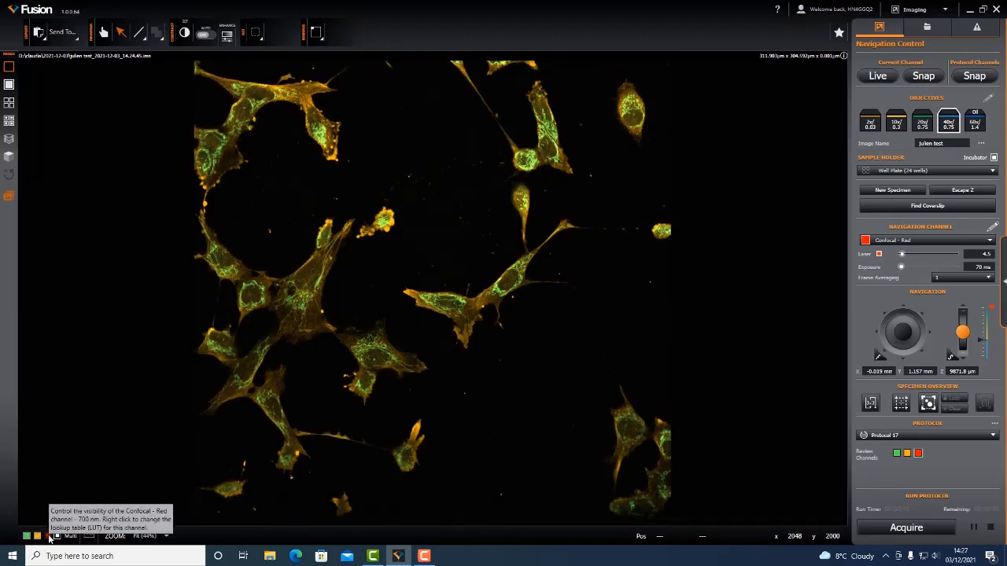
pyautogui.click(48, 536)
pyautogui.click(26, 537)
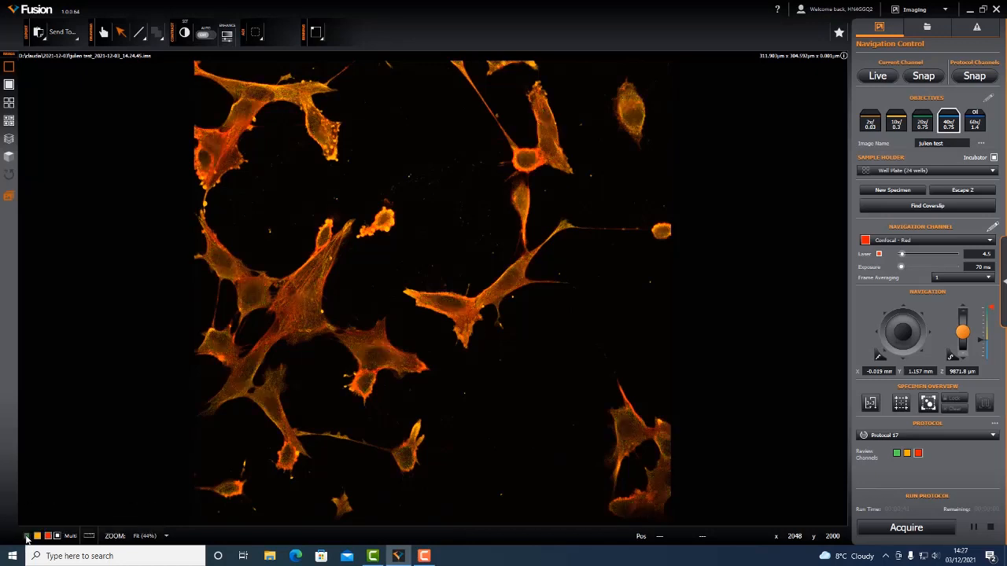
pyautogui.click(26, 536)
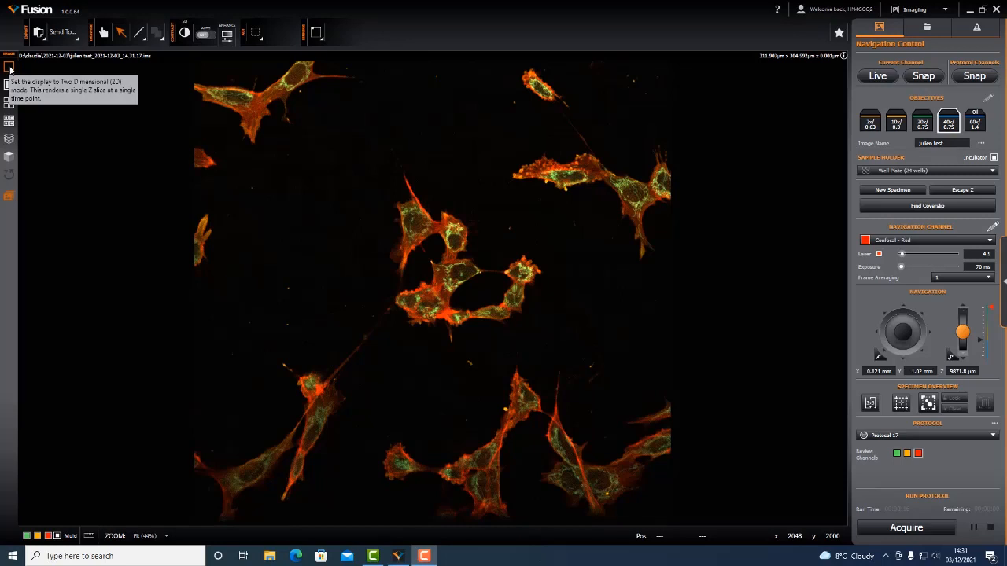
# - Acquire a new Z stack with Protocol 17 and browse to Z slice 7
pyautogui.click(895, 535)
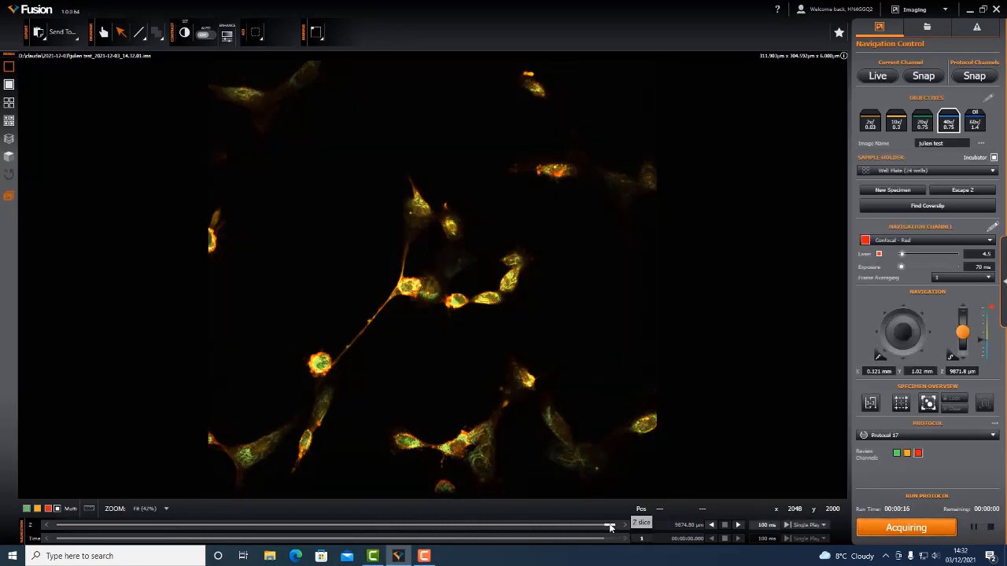
pyautogui.moveTo(609, 525); pyautogui.dragTo(336, 526)
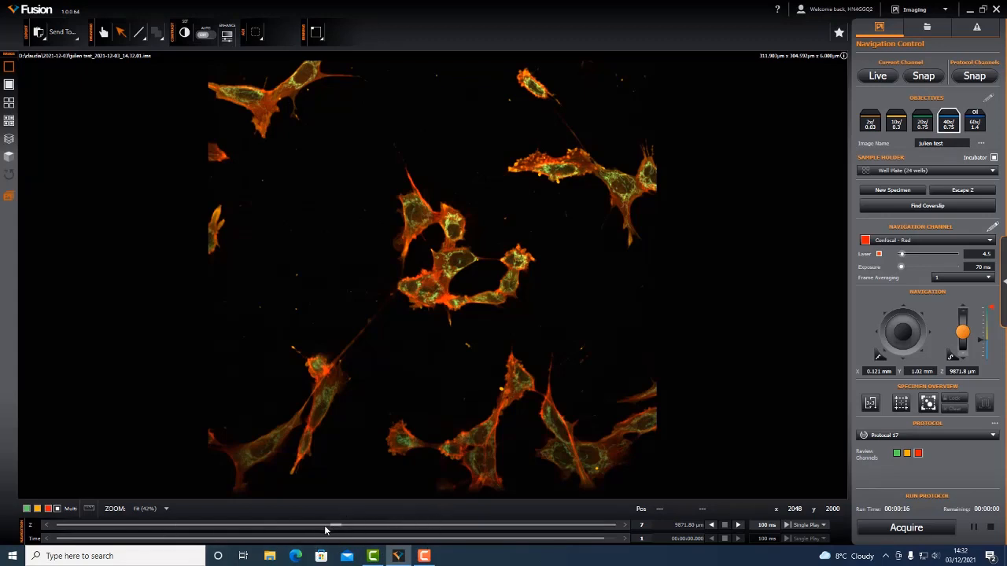
# - Show the stack as a 2D maximum intensity projection, then in 2D split channel mode at Z slice 8
pyautogui.click(8, 85)
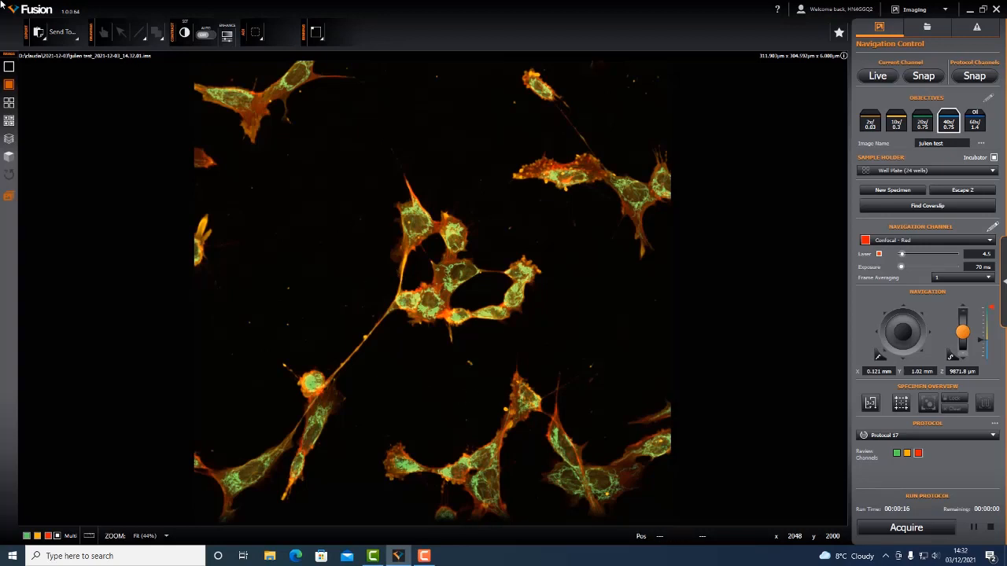
pyautogui.click(10, 105)
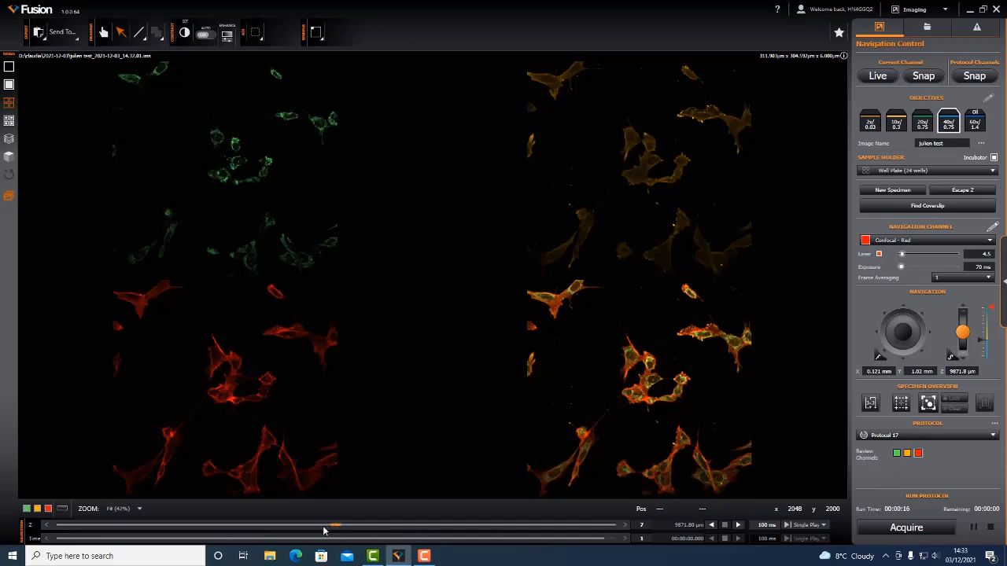
pyautogui.moveTo(323, 531); pyautogui.dragTo(379, 529)
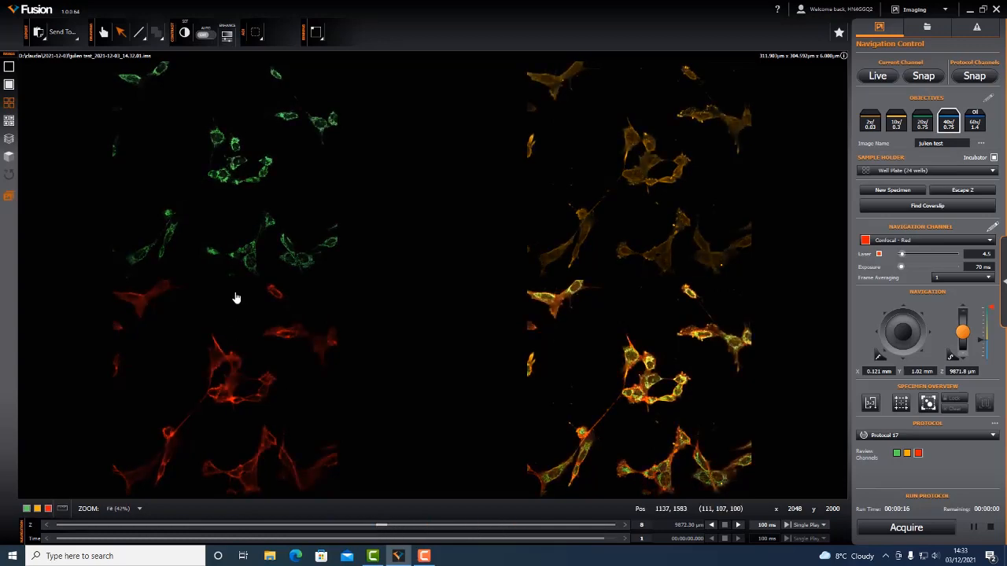
# - Inspect the cells up close across the split channel quadrants and return to the fitted view
pyautogui.scroll(5, 258, 361)
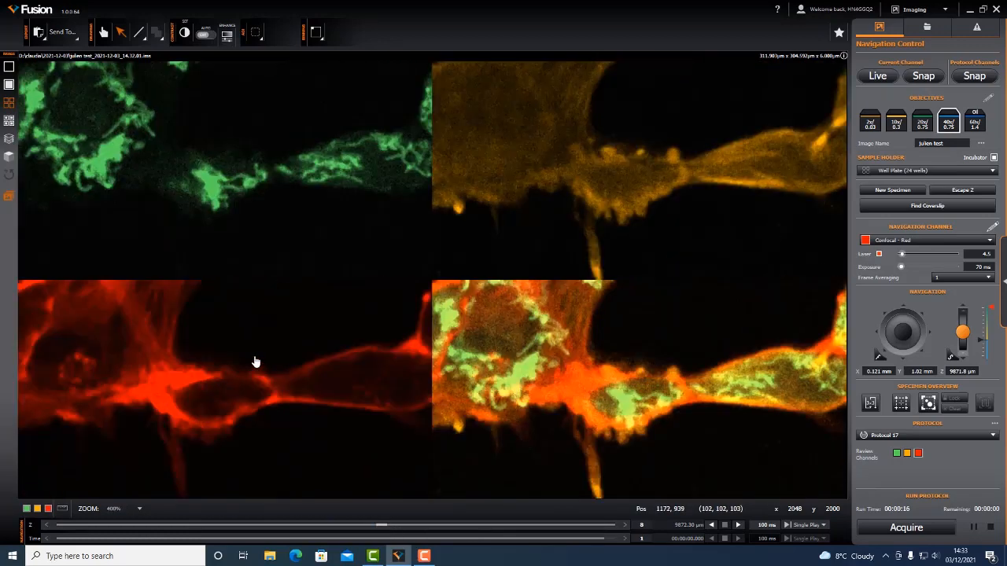
pyautogui.moveTo(381, 525)
pyautogui.mouseDown()
pyautogui.moveTo(242, 524)
pyautogui.moveTo(381, 525)
pyautogui.mouseUp()
pyautogui.scroll(-5, 342, 376)
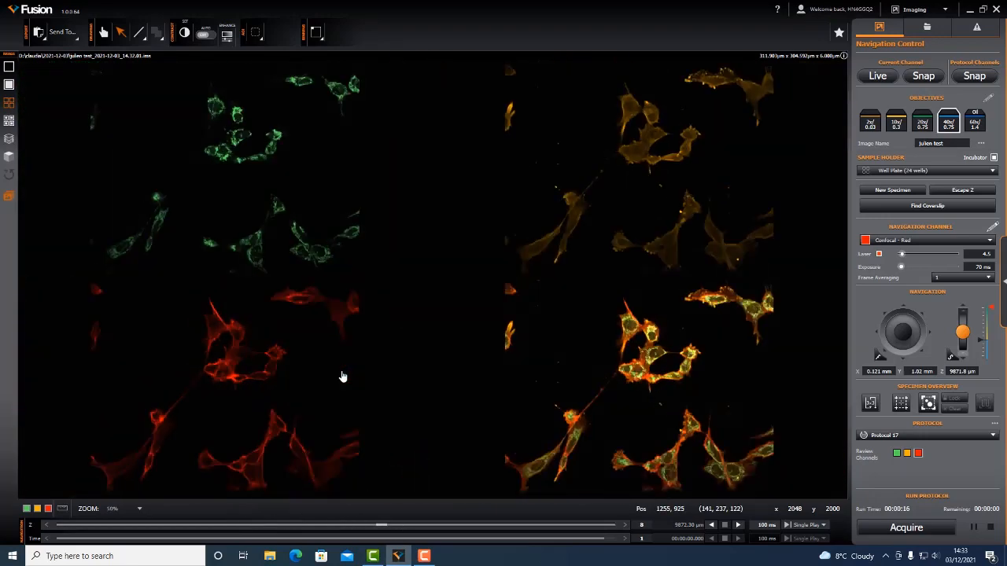
pyautogui.scroll(-1, 342, 377)
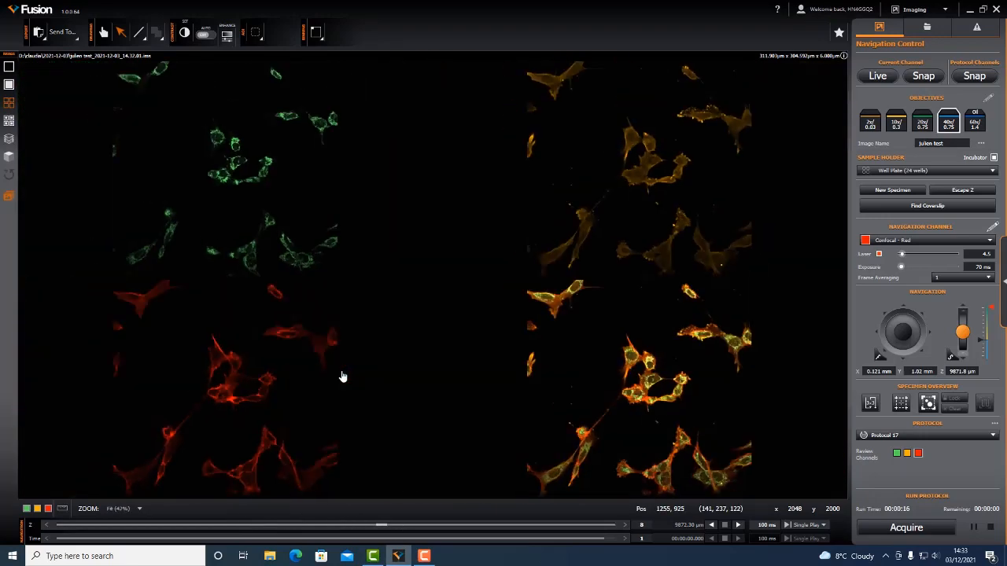
# - View the stack as a split channel maximum intensity projection, then as the combined 2D maximum intensity projection
pyautogui.click(7, 125)
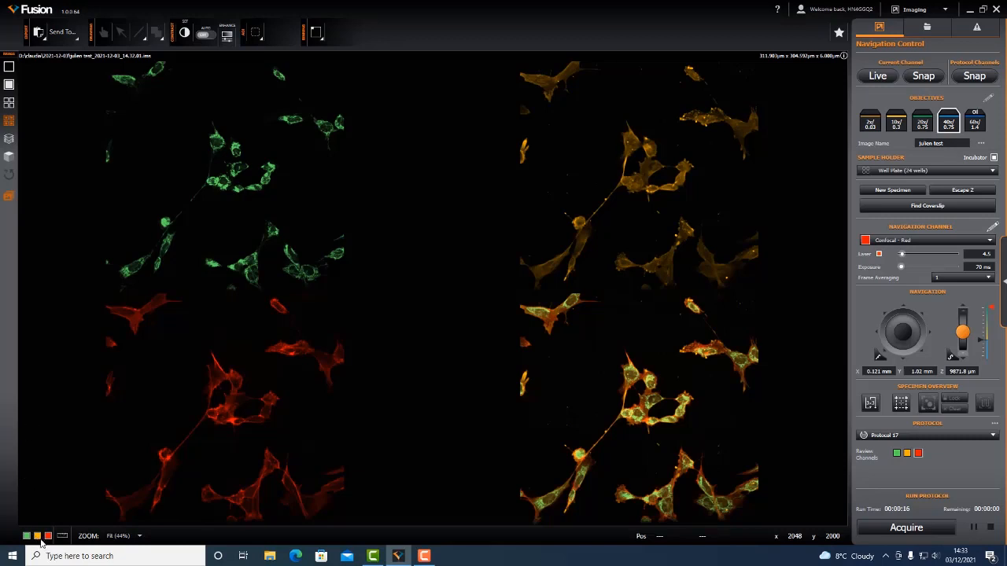
pyautogui.click(10, 84)
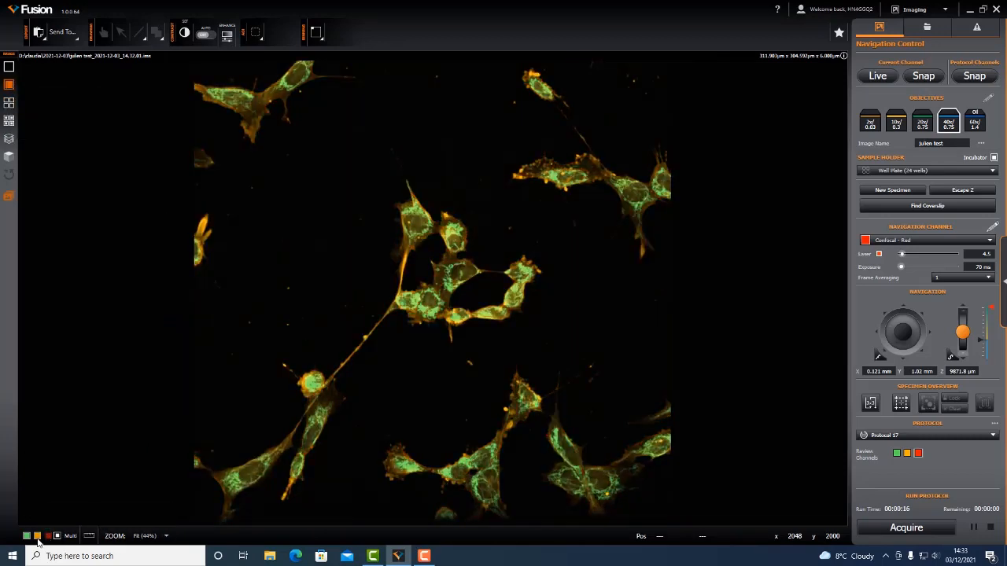
# - Isolate the green channel in the 2D maximum intensity projection, then restore the yellow and red channels
pyautogui.click(38, 538)
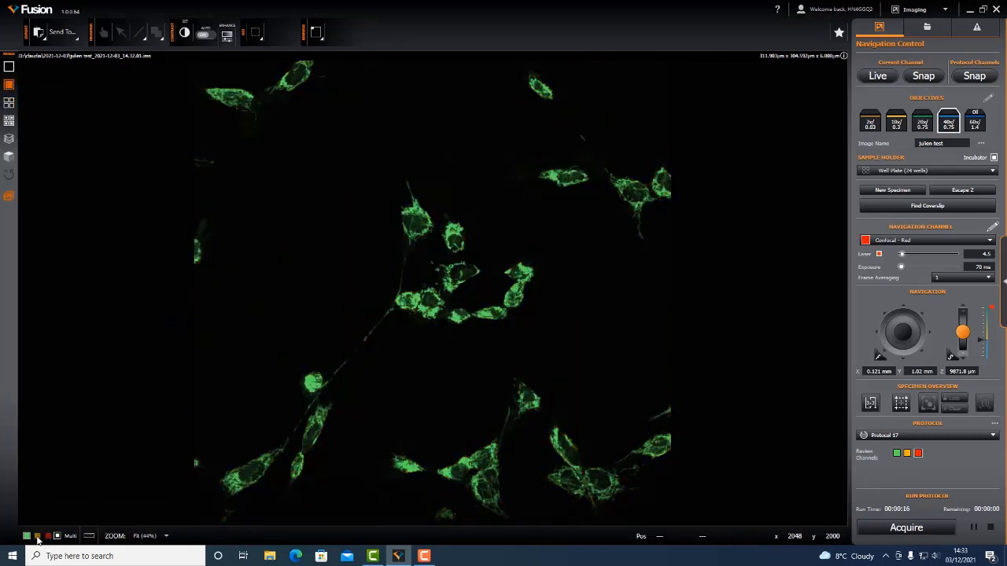
pyautogui.click(38, 537)
pyautogui.click(49, 537)
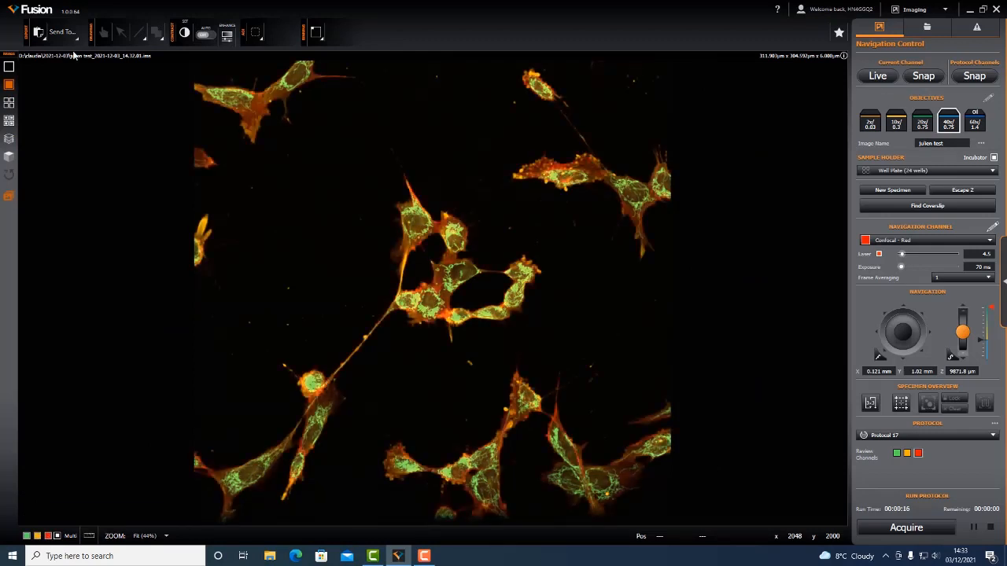
# - Switch the display to 3D maximum intensity projection and rotate the volume slightly
pyautogui.click(9, 139)
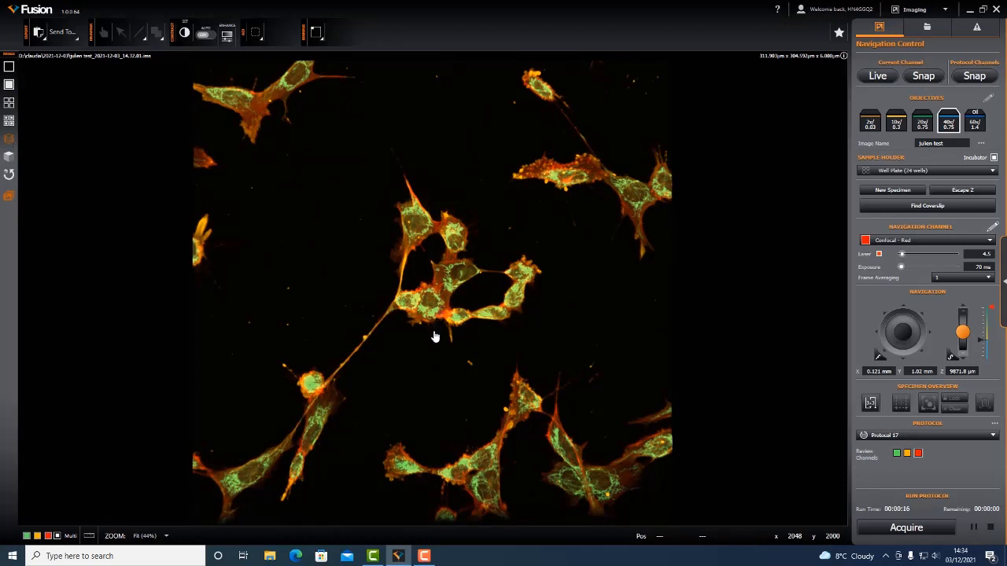
pyautogui.moveTo(433, 336)
pyautogui.mouseDown()
pyautogui.moveTo(414, 164)
pyautogui.moveTo(442, 314)
pyautogui.moveTo(355, 333)
pyautogui.moveTo(486, 323)
pyautogui.moveTo(465, 139)
pyautogui.moveTo(446, 95)
pyautogui.moveTo(472, 237)
pyautogui.moveTo(439, 333)
pyautogui.moveTo(412, 354)
pyautogui.moveTo(428, 339)
pyautogui.mouseUp()
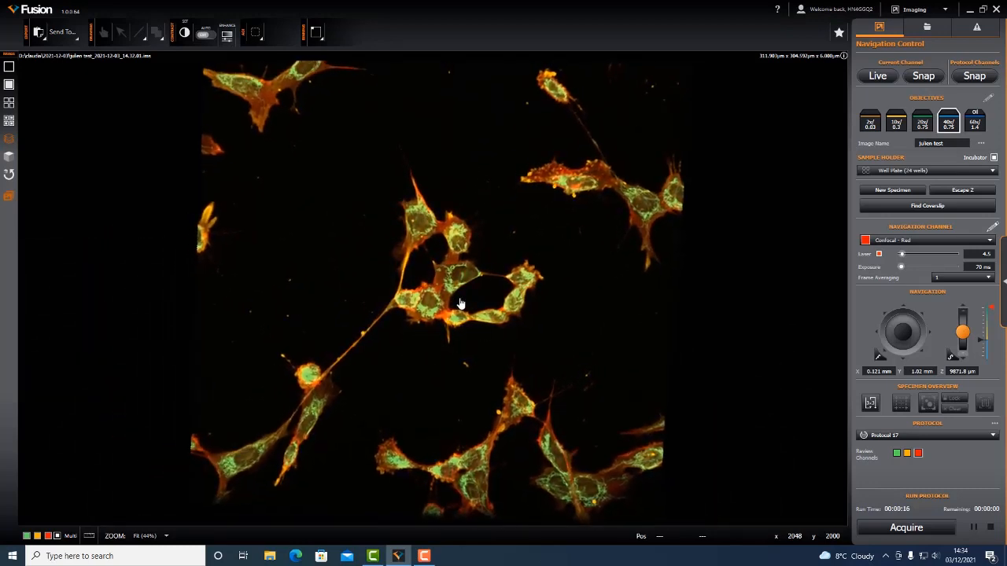
# - Examine the 3D projection at reduced and fitted size, then pan the volume off-centre
pyautogui.scroll(-2, 460, 304)
pyautogui.scroll(4, 460, 305)
pyautogui.scroll(-1, 460, 305)
pyautogui.scroll(1, 460, 304)
pyautogui.scroll(-3, 460, 304)
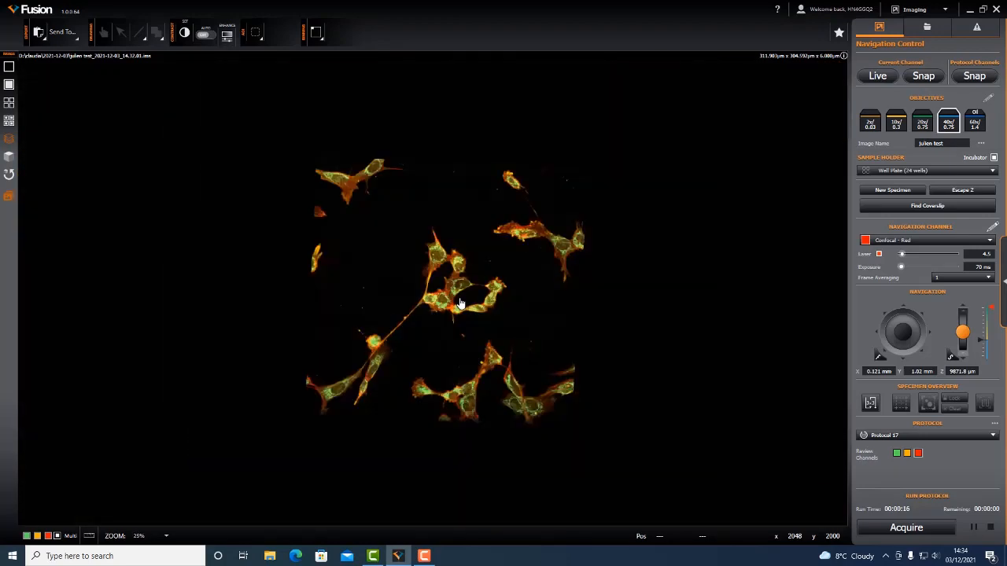
pyautogui.scroll(2, 460, 304)
pyautogui.scroll(-1, 461, 305)
pyautogui.scroll(1, 460, 304)
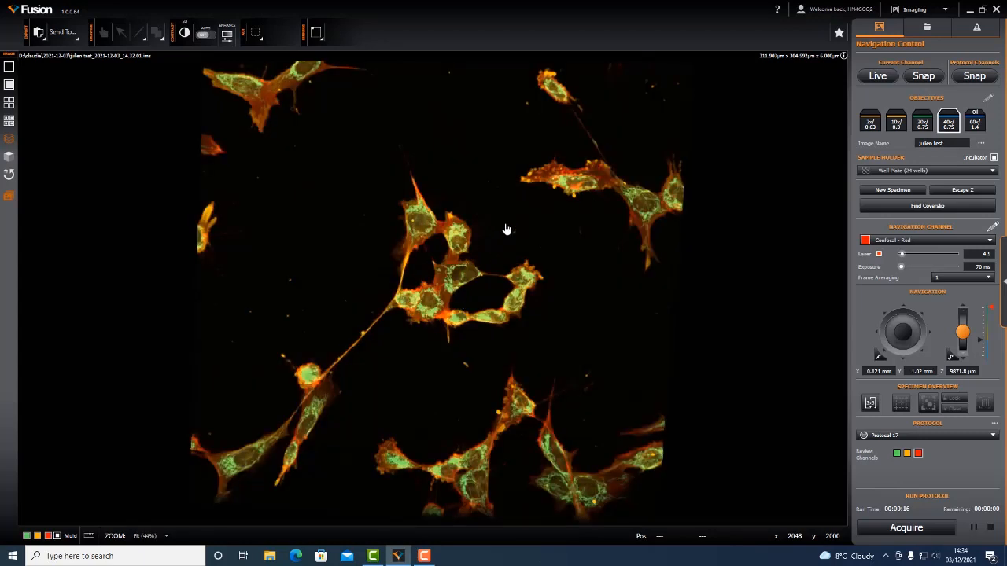
pyautogui.moveTo(506, 228); pyautogui.dragTo(476, 249)
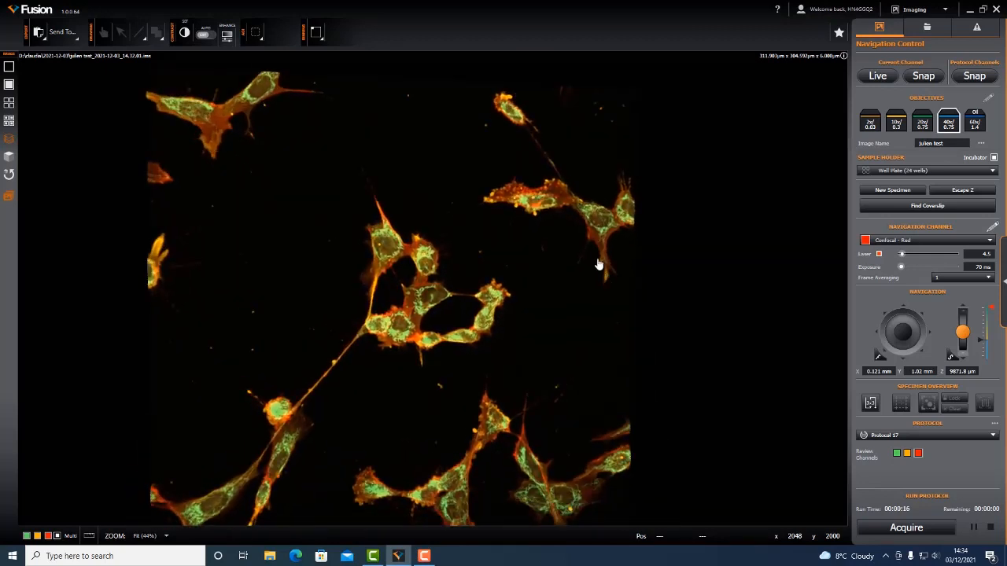
pyautogui.moveTo(465, 254); pyautogui.dragTo(443, 243)
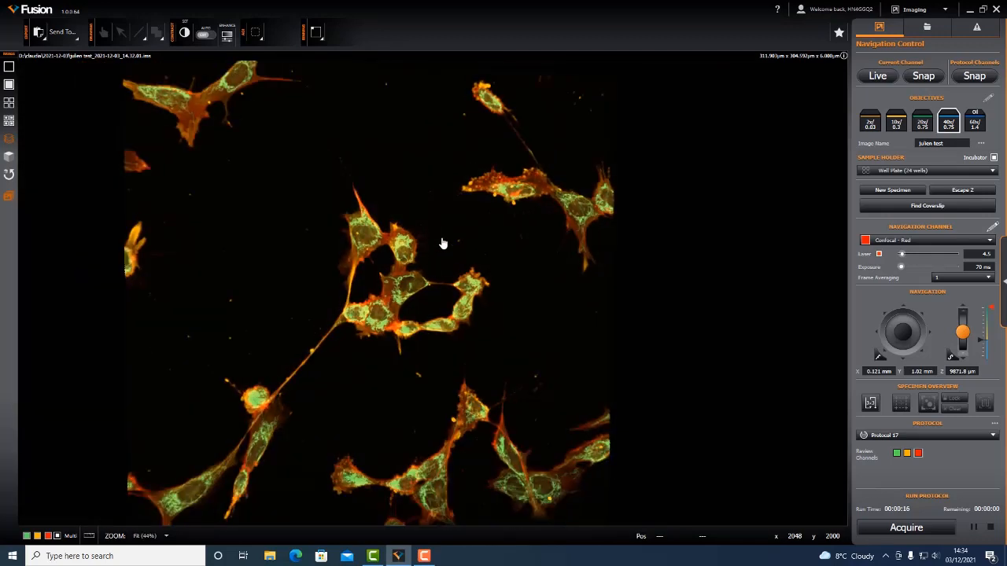
# - Switch the volume display to Three Dimensional Blend mode and rotate it slightly
pyautogui.click(7, 160)
pyautogui.moveTo(407, 329)
pyautogui.mouseDown()
pyautogui.moveTo(391, 218)
pyautogui.moveTo(395, 291)
pyautogui.moveTo(316, 317)
pyautogui.moveTo(386, 341)
pyautogui.moveTo(433, 299)
pyautogui.moveTo(416, 240)
pyautogui.moveTo(404, 325)
pyautogui.mouseUp()
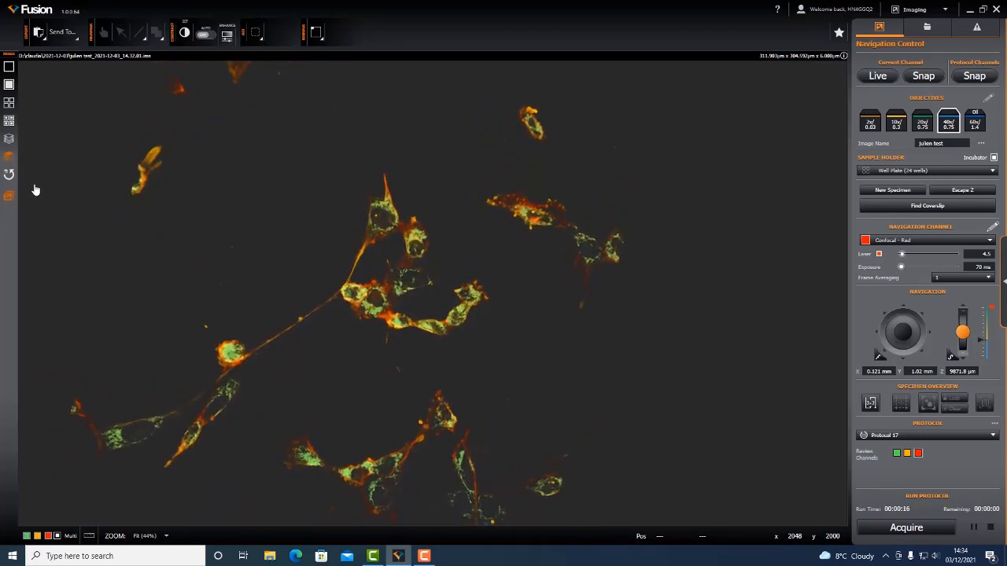
# - Return to 3D maximum intensity projection, examine the volume rotated and enlarged, and reset the 3D view
pyautogui.click(9, 141)
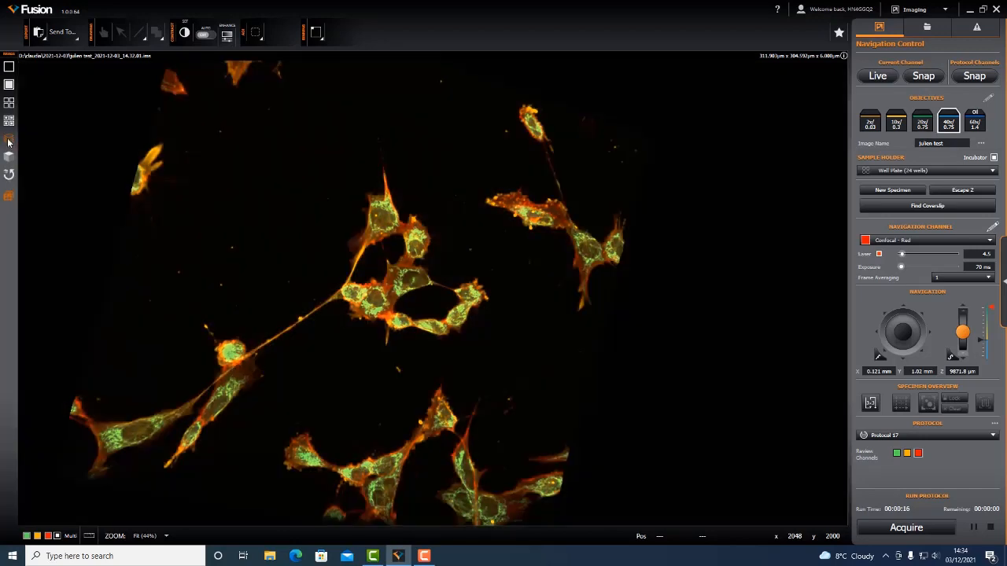
pyautogui.moveTo(443, 339); pyautogui.dragTo(286, 286)
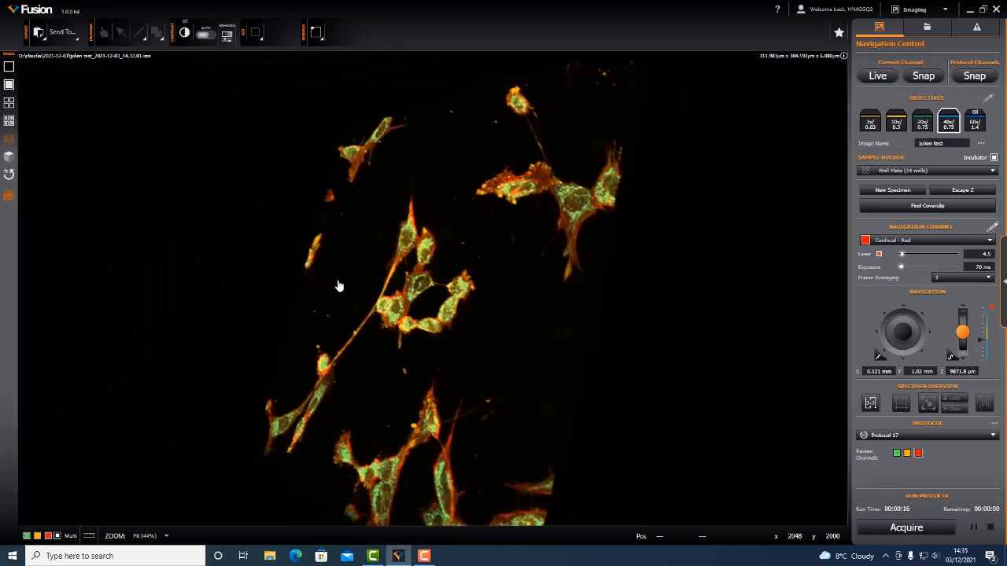
pyautogui.scroll(3, 338, 286)
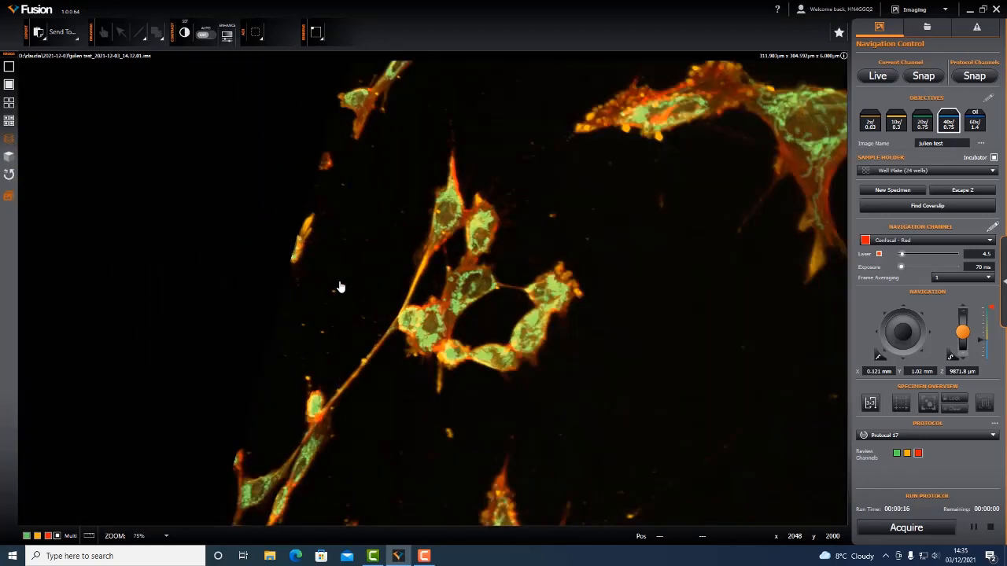
pyautogui.click(10, 177)
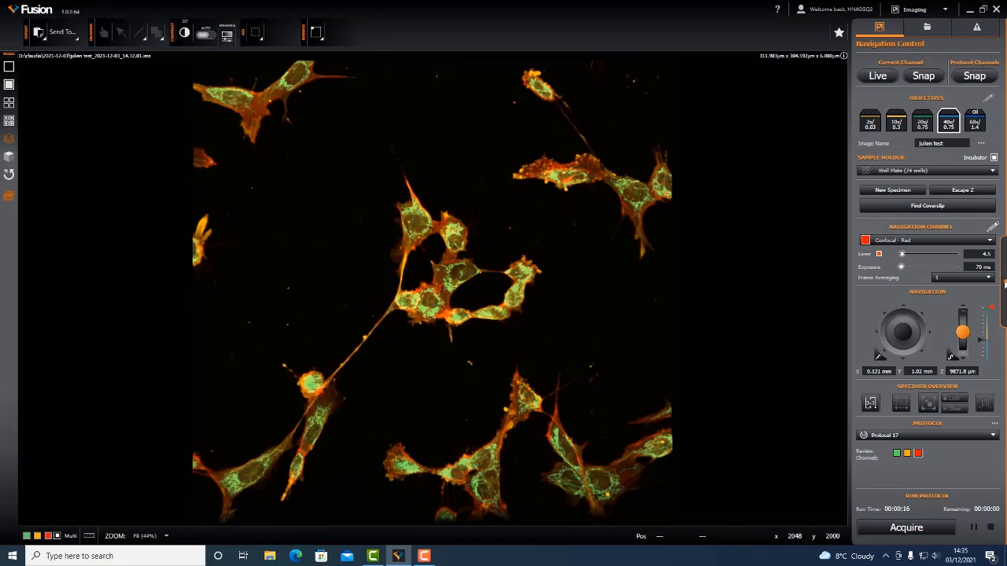
# - Disable the Z scan in Protocol 17, enable a 2 by 2 tile montage, and acquire the image
pyautogui.click(1004, 285)
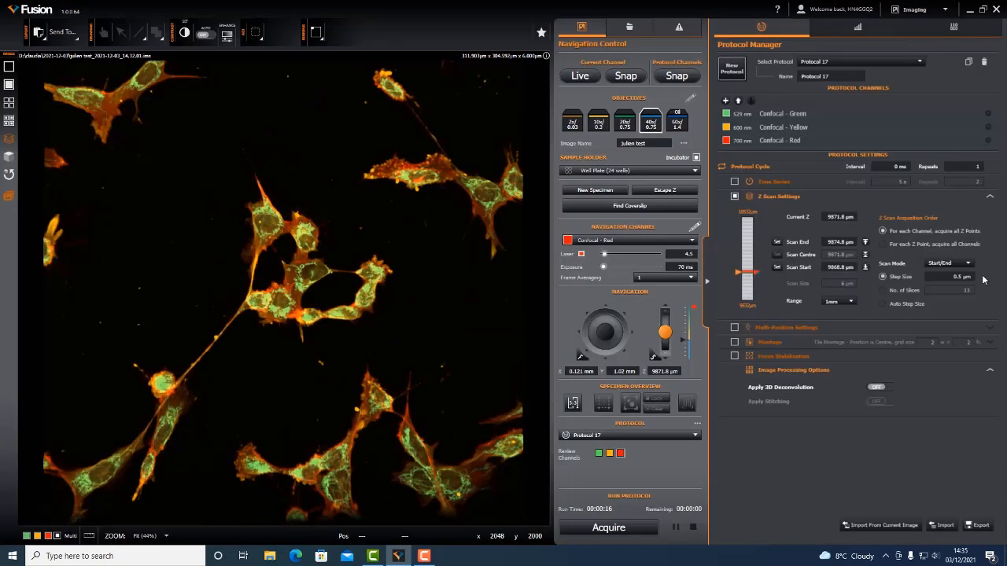
pyautogui.click(735, 343)
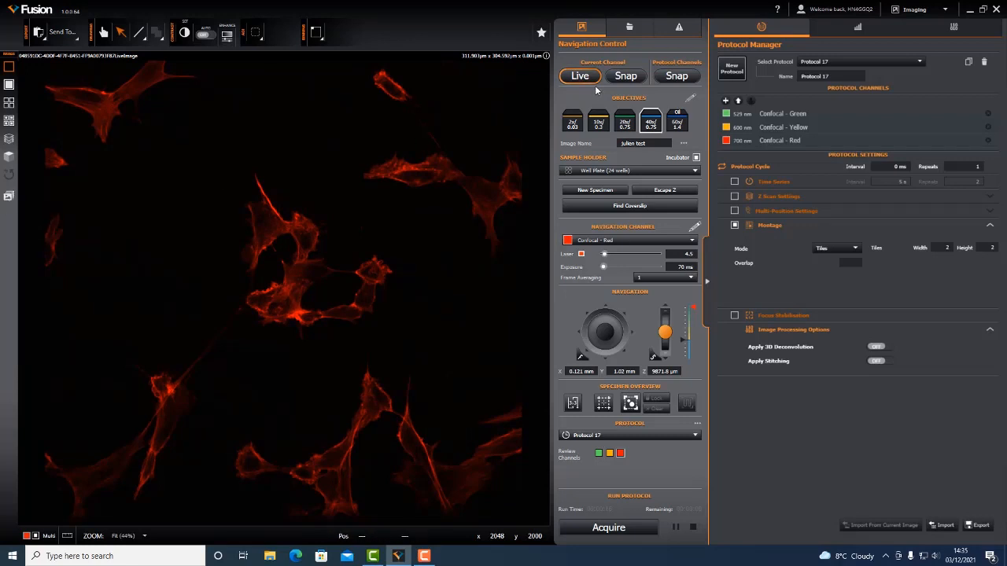
pyautogui.click(707, 281)
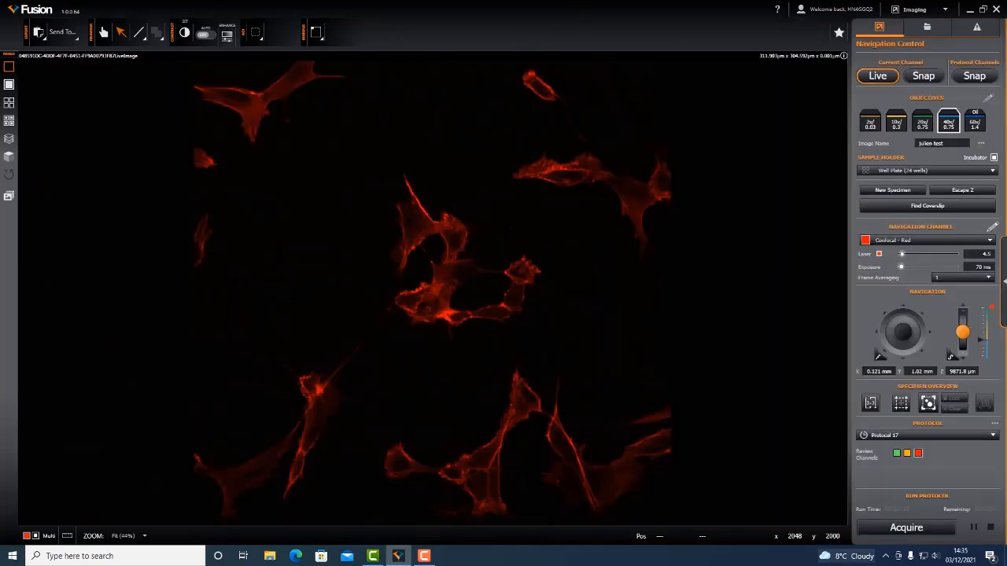
pyautogui.click(905, 528)
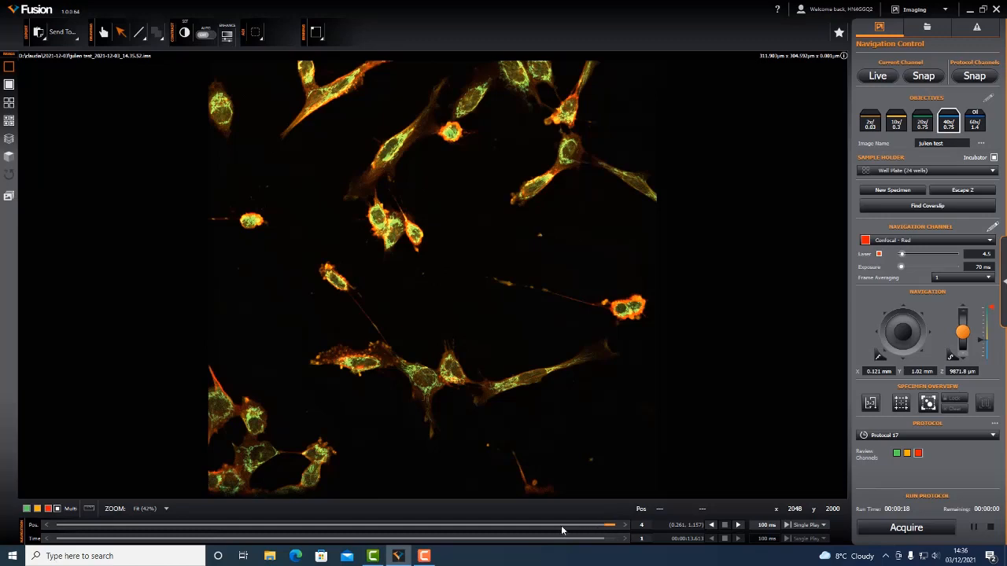
# - Step through the montage's individual field positions from position 4 back to position 1
pyautogui.click(467, 522)
pyautogui.click(314, 522)
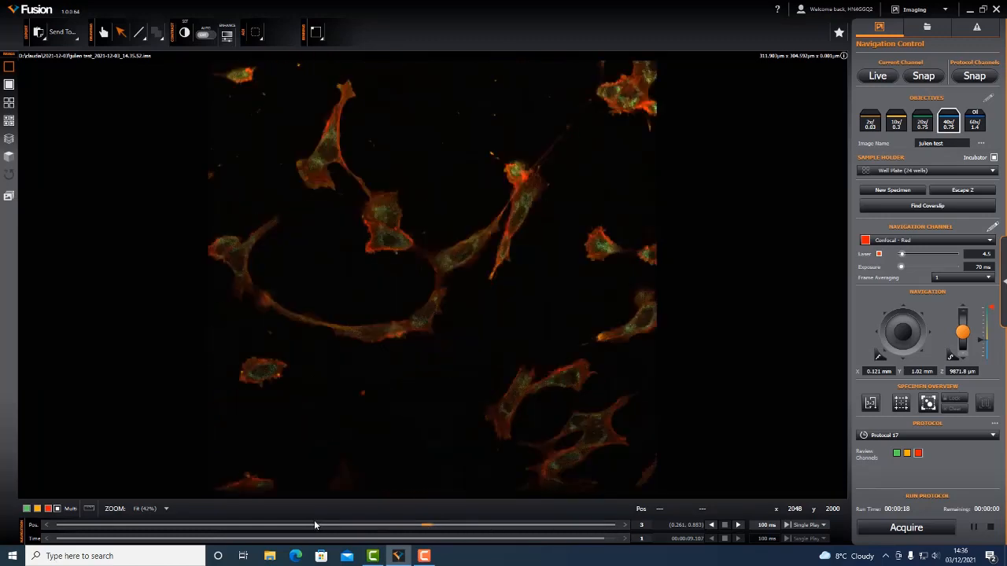
pyautogui.click(128, 522)
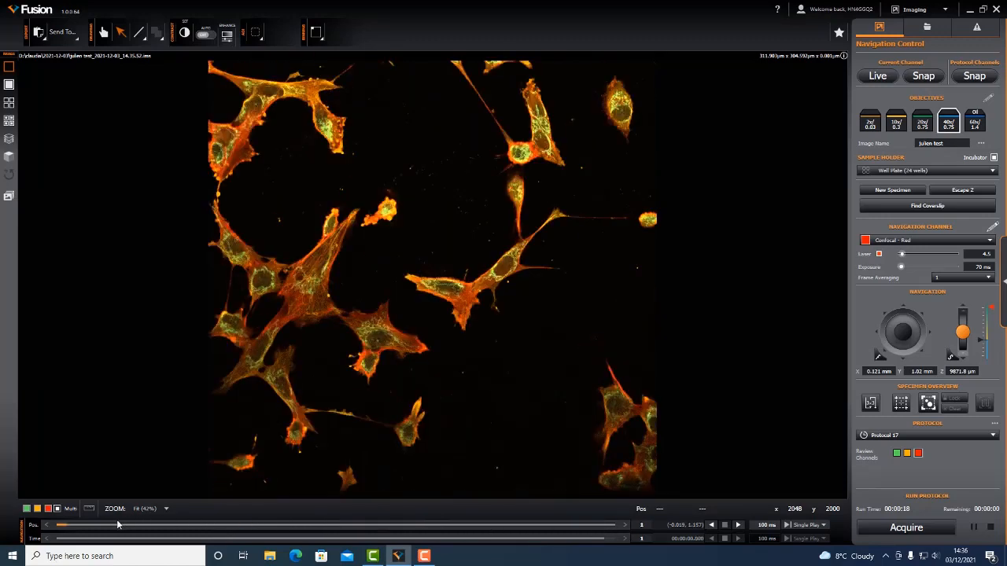
# - Display all montage field positions at the same time, and return to the single-position view
pyautogui.click(8, 197)
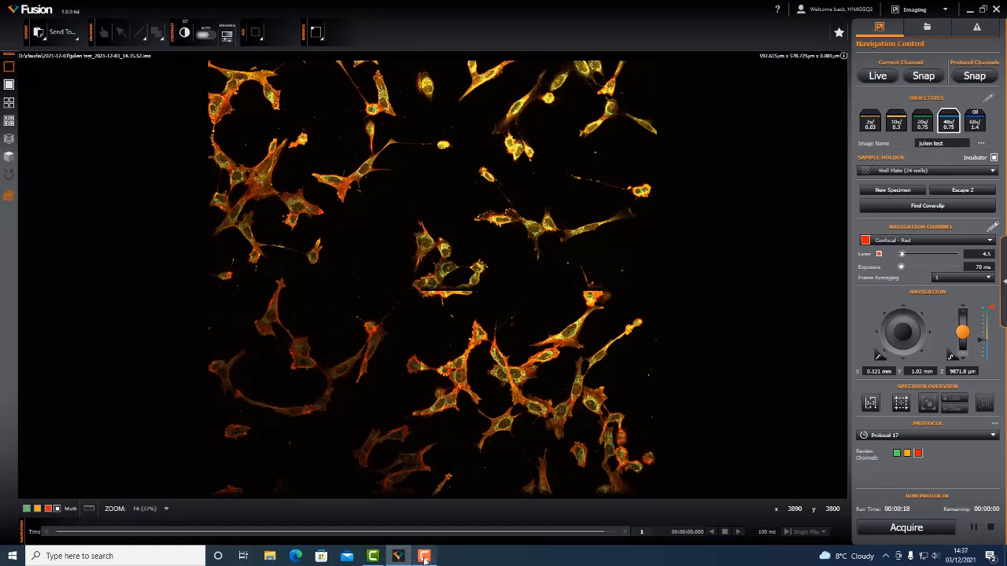
pyautogui.moveTo(424, 558)
pyautogui.click(45, 42)
pyautogui.click(7, 198)
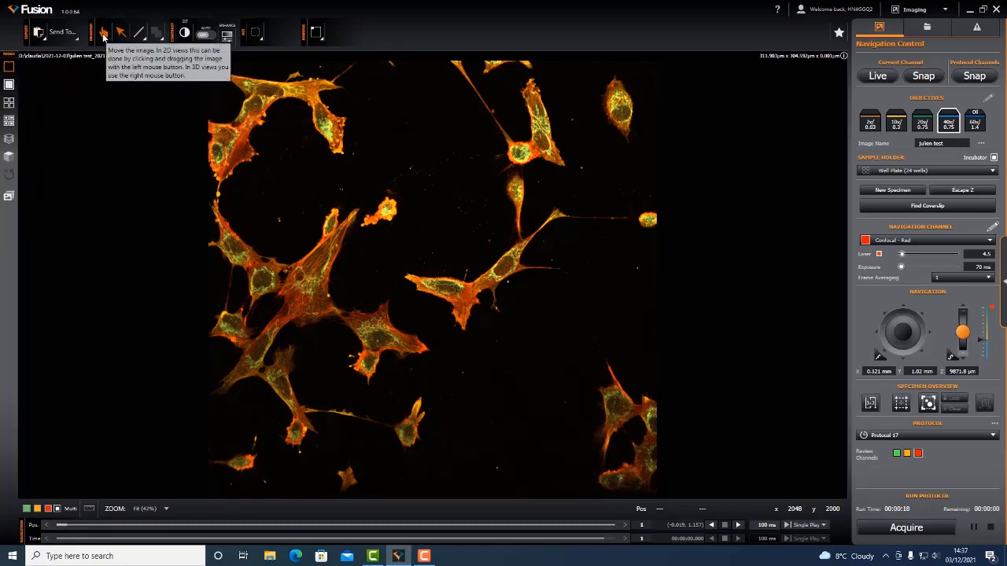
# - Activate the move-image tool and examine the cells at 100% zoom by panning, then return to the fitted view
pyautogui.click(103, 34)
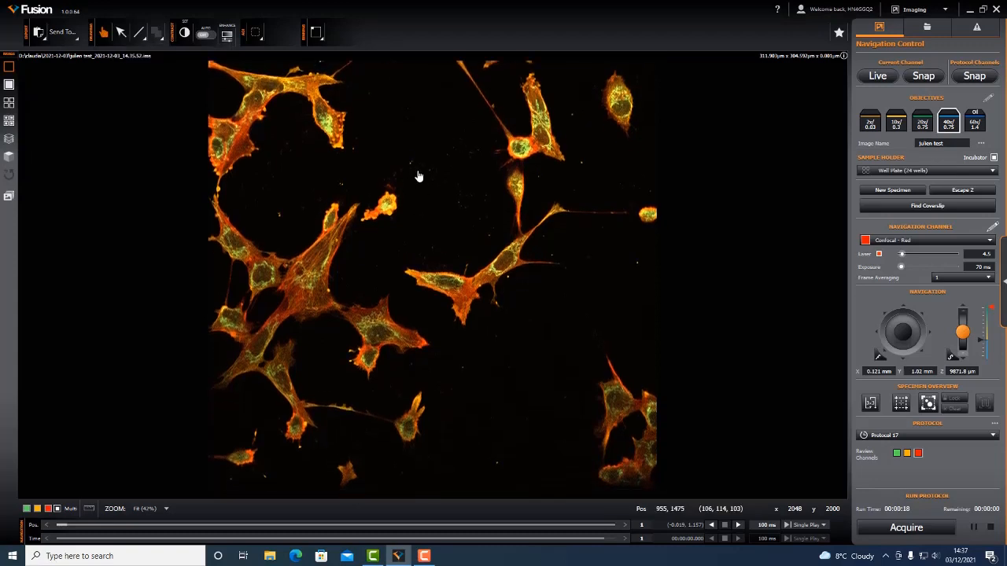
pyautogui.scroll(2, 418, 175)
pyautogui.scroll(-2, 418, 176)
pyautogui.scroll(2, 478, 274)
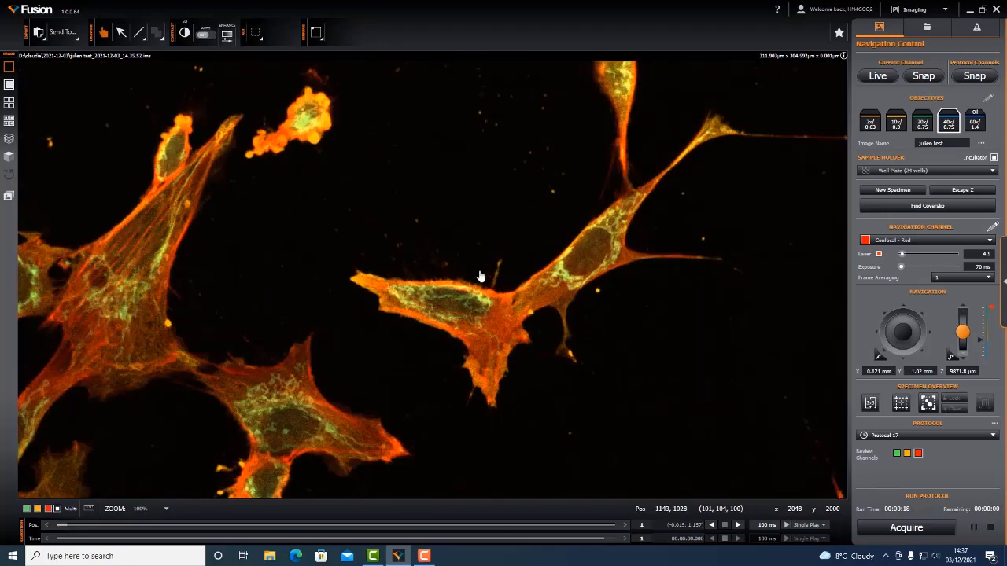
pyautogui.scroll(1, 342, 228)
pyautogui.moveTo(343, 229); pyautogui.dragTo(442, 253)
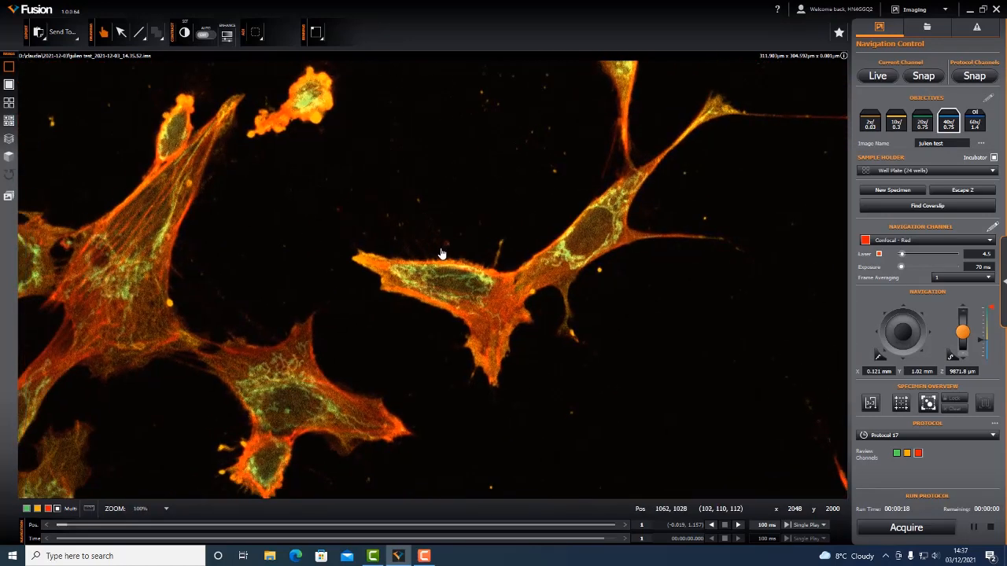
pyautogui.scroll(-2, 441, 253)
pyautogui.scroll(-1, 442, 254)
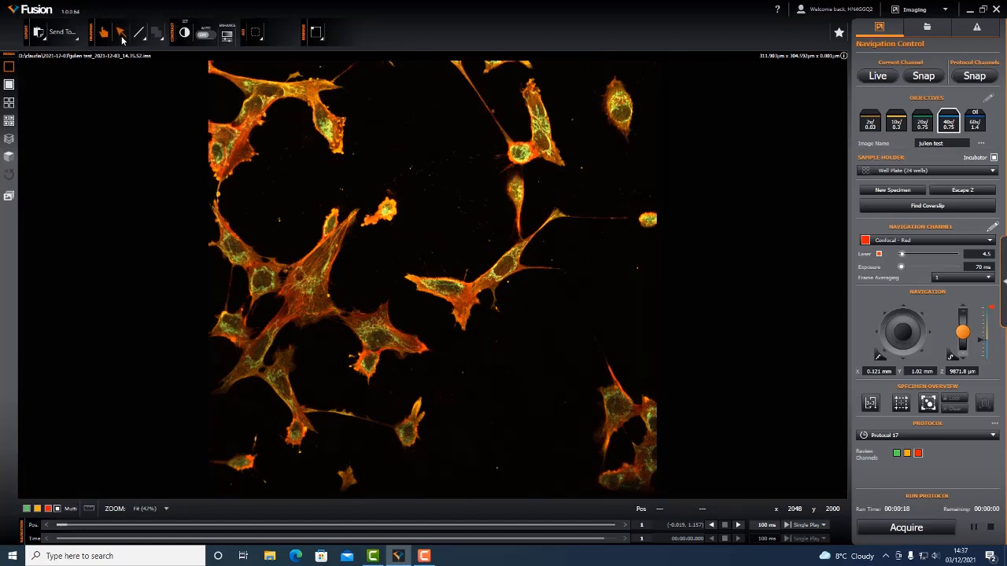
# - Activate the overlay selection tool and sweep several selection areas across the cells
pyautogui.click(122, 39)
pyautogui.moveTo(321, 139); pyautogui.dragTo(343, 156)
pyautogui.moveTo(440, 245); pyautogui.dragTo(535, 332)
pyautogui.moveTo(340, 159); pyautogui.dragTo(431, 253)
pyautogui.moveTo(496, 307); pyautogui.dragTo(621, 396)
# - Place a single point overlay in the dark area above the central cell with the Point Tool
pyautogui.click(146, 41)
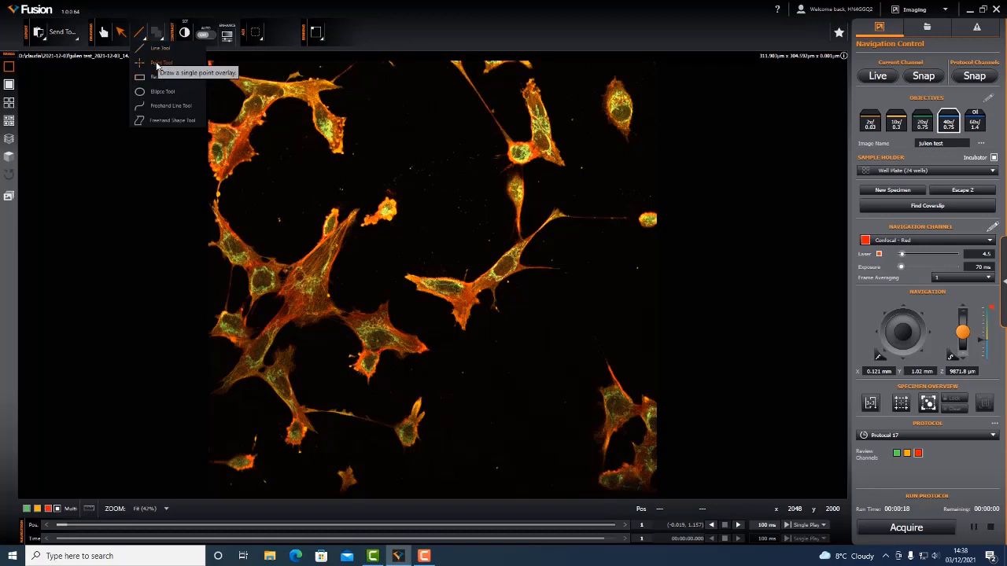
pyautogui.click(158, 66)
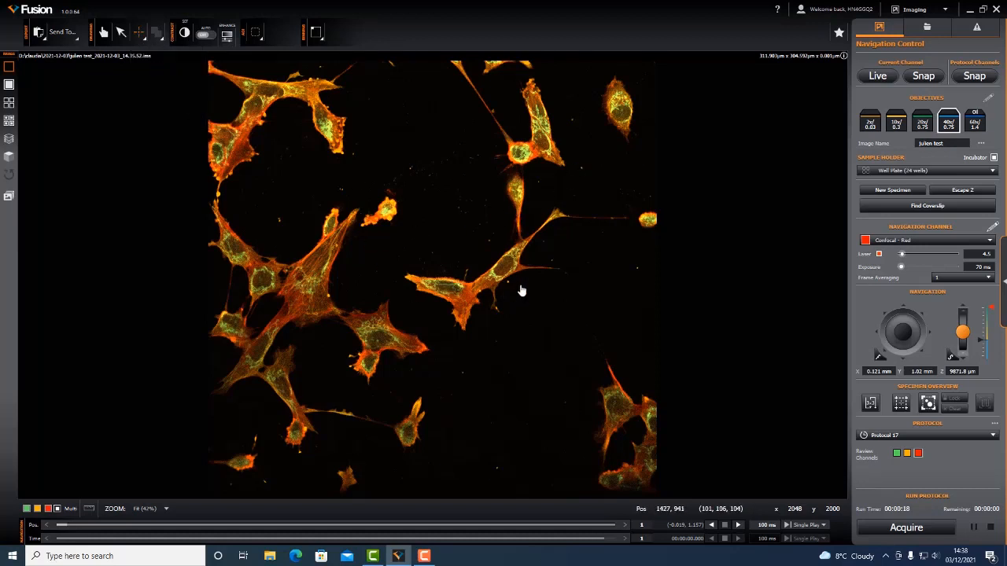
pyautogui.click(486, 201)
pyautogui.click(143, 38)
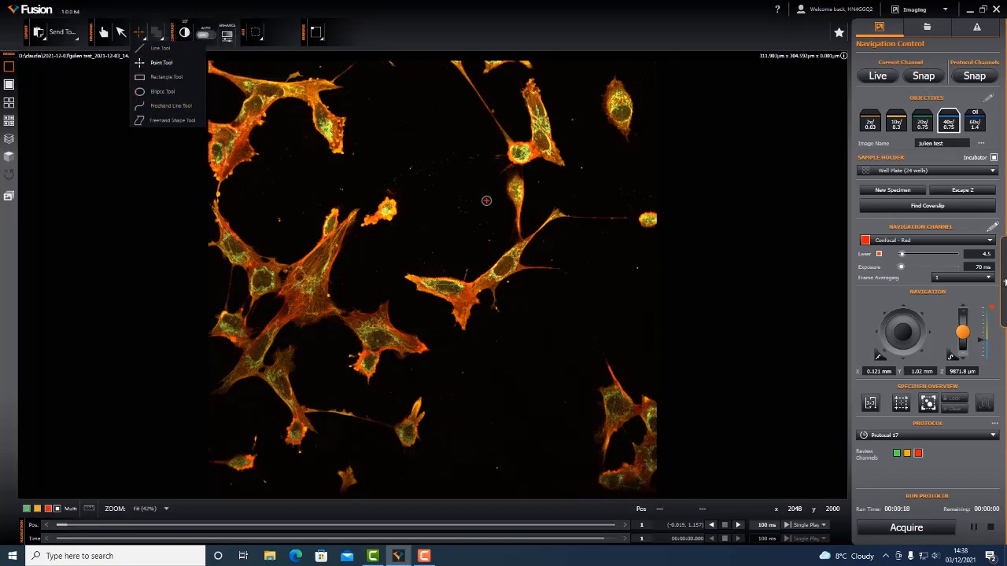
pyautogui.click(1004, 284)
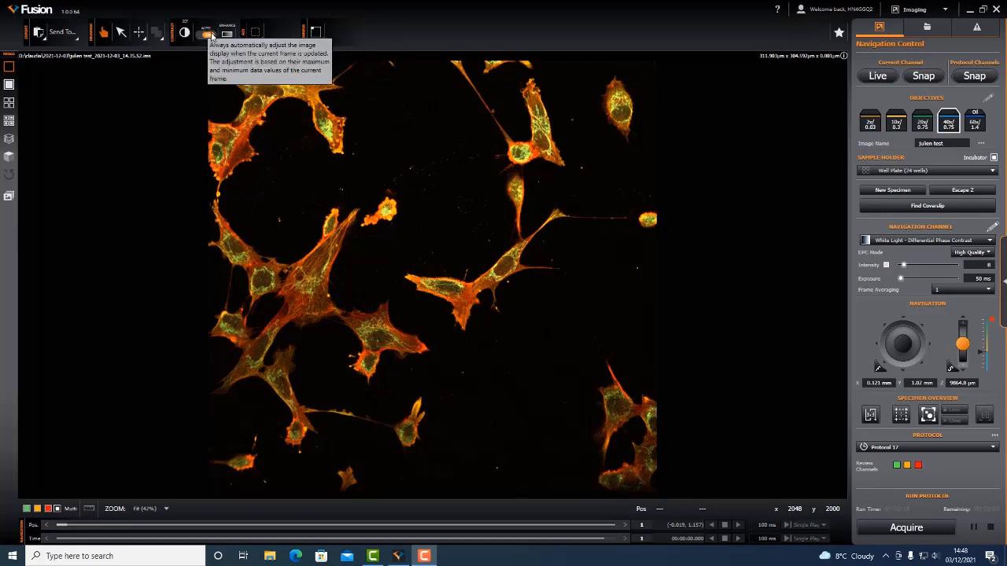
# - Turn on automatic contrast, open the channel histograms, and adjust the Confocal - Green display maximum to about 379
pyautogui.click(208, 34)
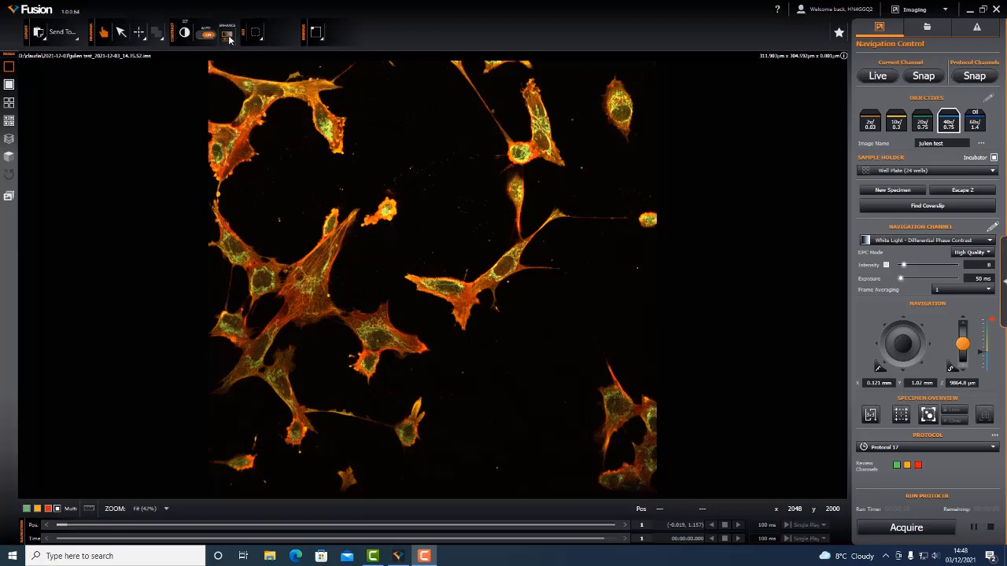
pyautogui.click(228, 35)
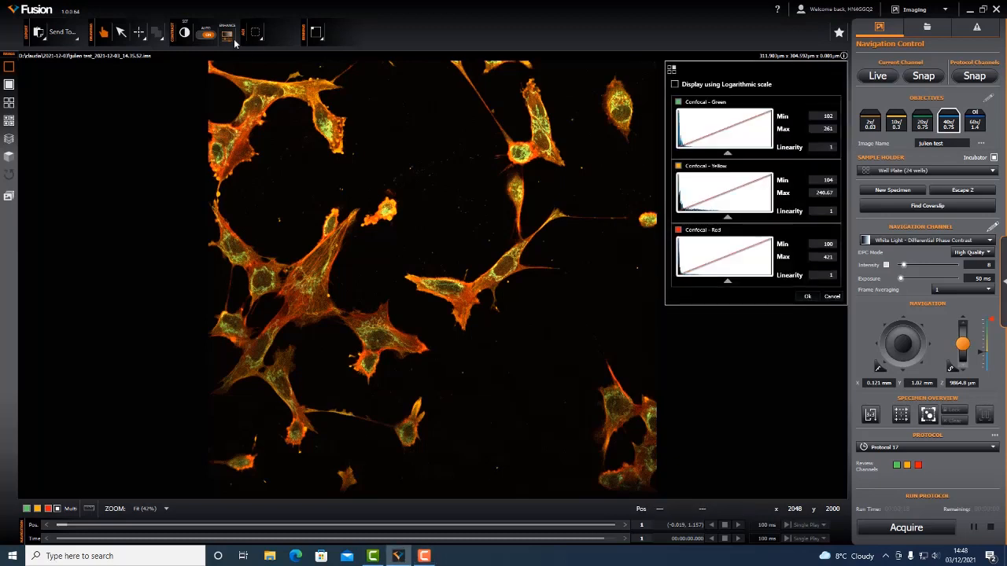
pyautogui.click(712, 120)
pyautogui.moveTo(719, 124); pyautogui.dragTo(851, 125)
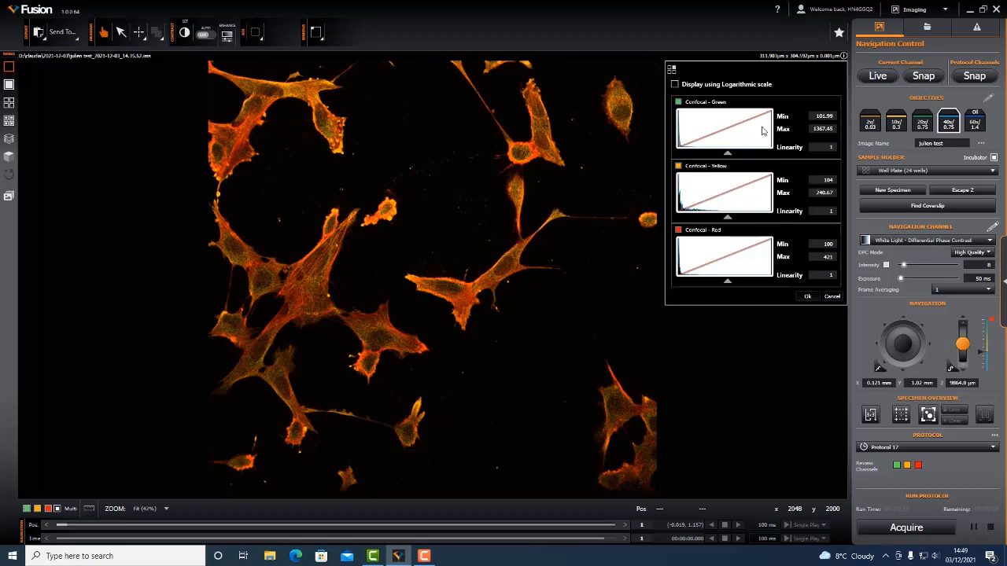
pyautogui.moveTo(729, 130); pyautogui.dragTo(759, 132)
pyautogui.moveTo(767, 134)
pyautogui.mouseDown()
pyautogui.moveTo(718, 128)
pyautogui.moveTo(783, 136)
pyautogui.mouseUp()
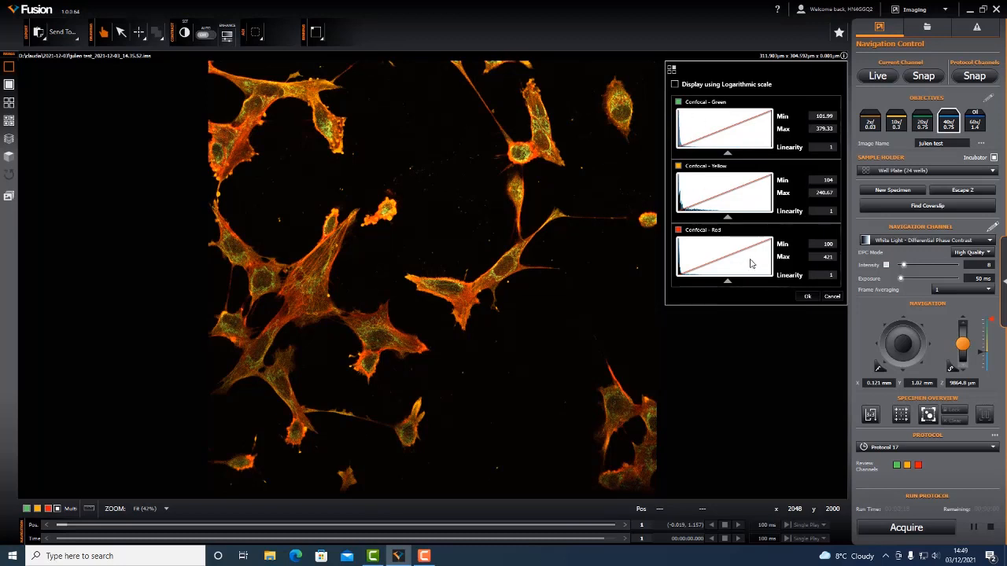
# - Raise the Confocal - Red display maximum to about 1228 and the Confocal - Yellow minimum to about 110
pyautogui.moveTo(750, 260); pyautogui.dragTo(694, 249)
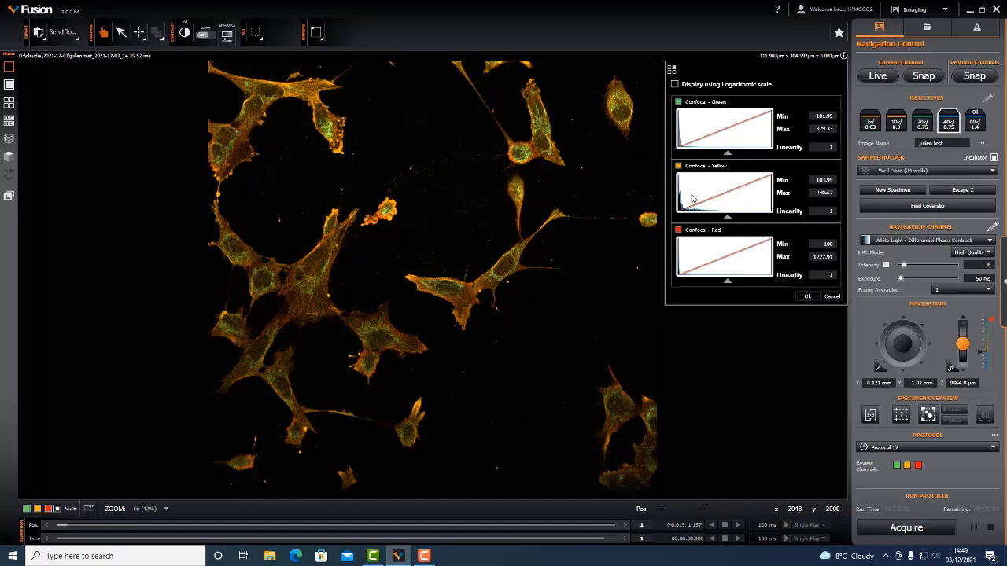
pyautogui.moveTo(692, 198)
pyautogui.mouseDown()
pyautogui.moveTo(712, 203)
pyautogui.moveTo(698, 202)
pyautogui.mouseUp()
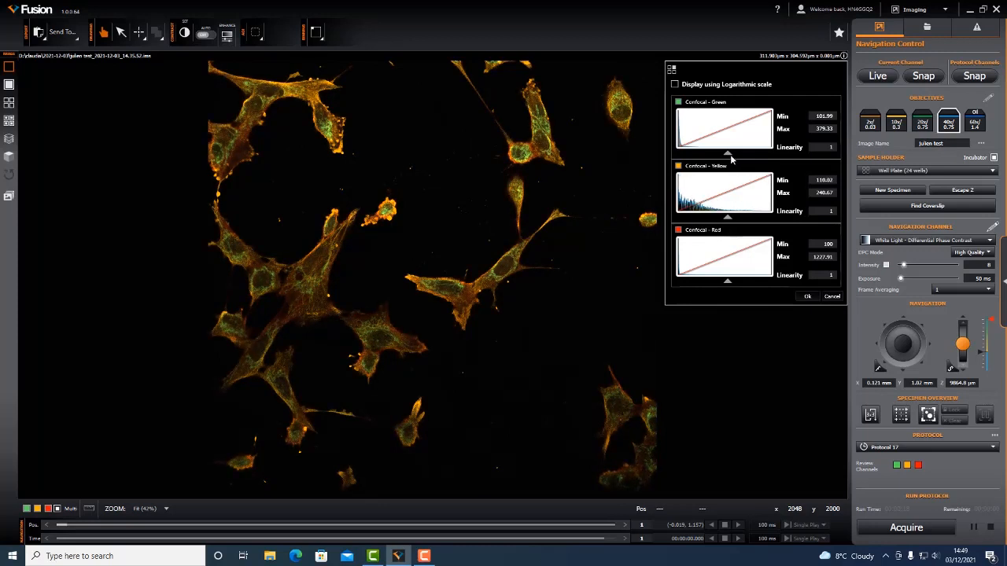
# - Try a Confocal - Green linearity of 0.94, reset it to 1.0, accept the histogram settings, and re-enable automatic contrast
pyautogui.moveTo(729, 158)
pyautogui.mouseDown()
pyautogui.moveTo(710, 157)
pyautogui.moveTo(730, 155)
pyautogui.mouseUp()
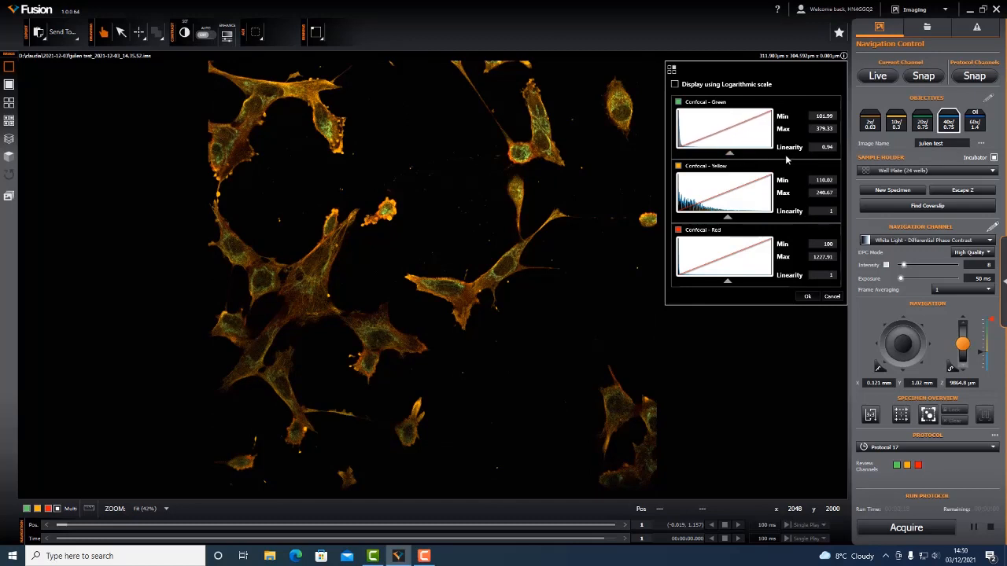
pyautogui.doubleClick(823, 147)
pyautogui.write('1.0')
pyautogui.click(810, 301)
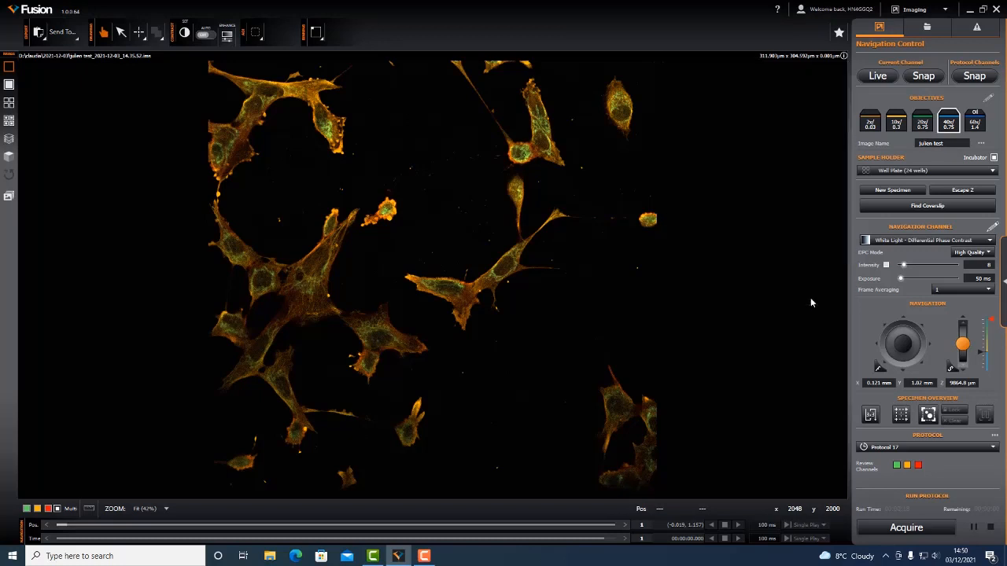
pyautogui.click(204, 36)
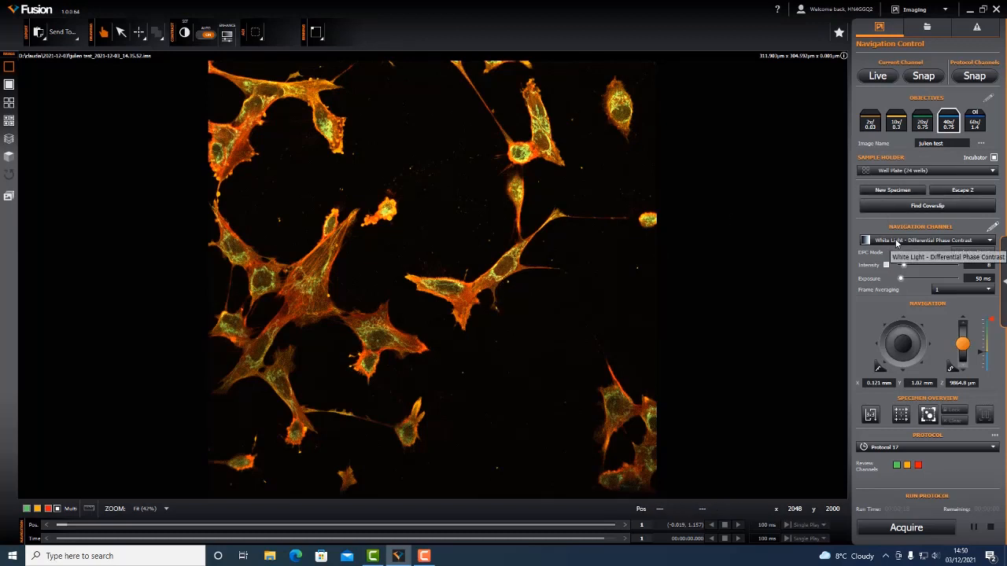
# - Set the navigation channel to White Light - Brightfield and snap an image of the current channel
pyautogui.click(896, 241)
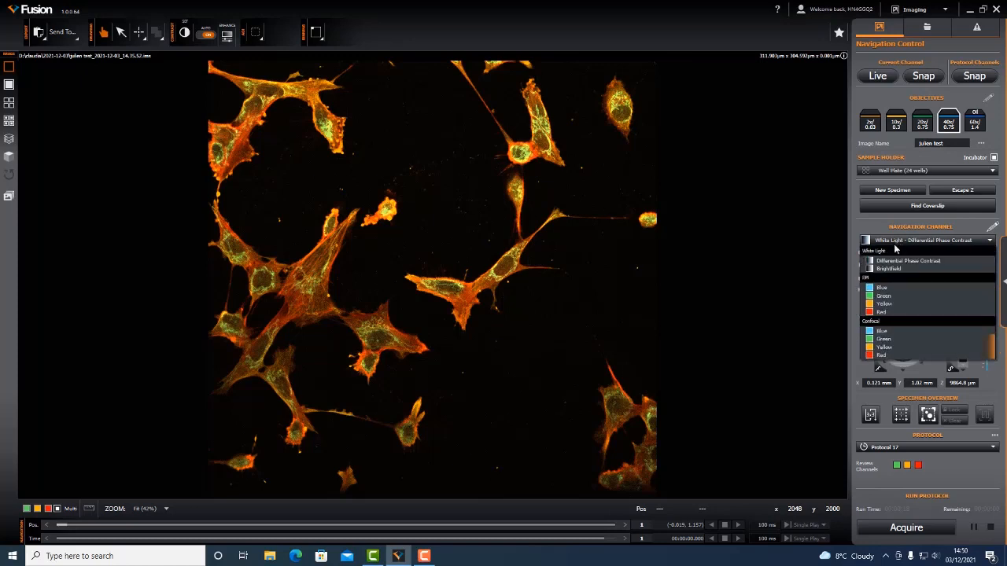
pyautogui.click(893, 270)
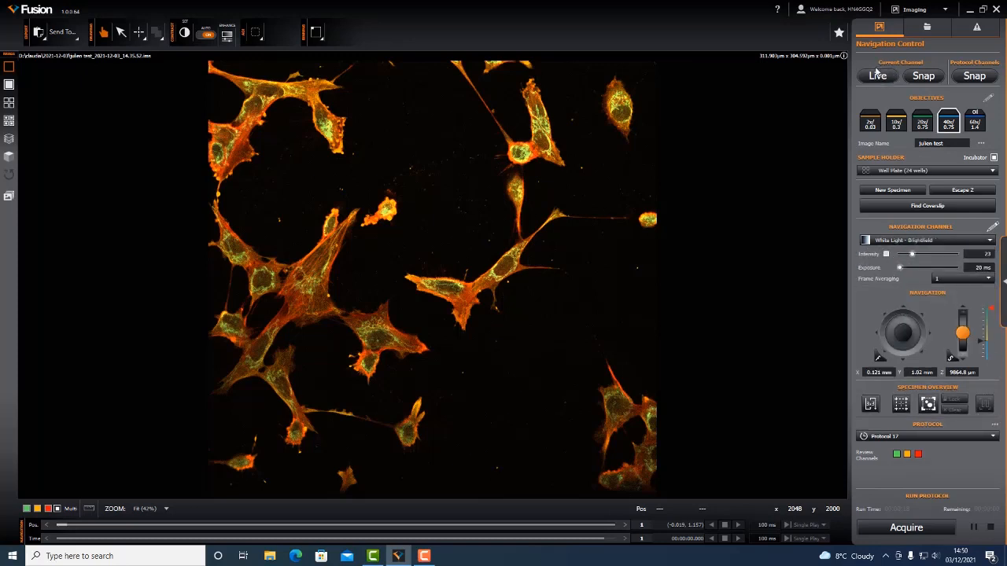
pyautogui.click(922, 76)
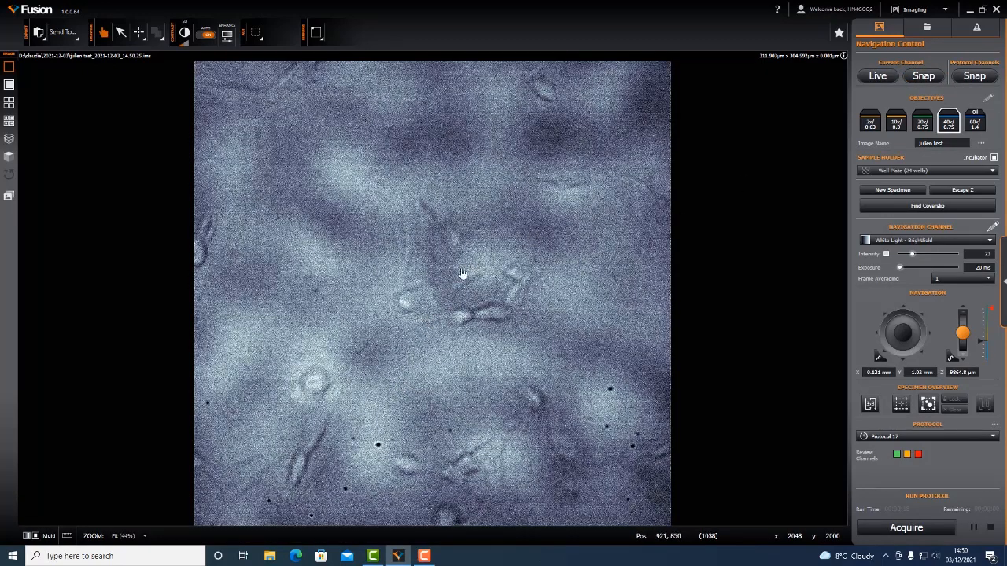
# - Toggle the set contrast on the brightfield image off and on to compare the two display versions
pyautogui.click(185, 34)
pyautogui.click(187, 36)
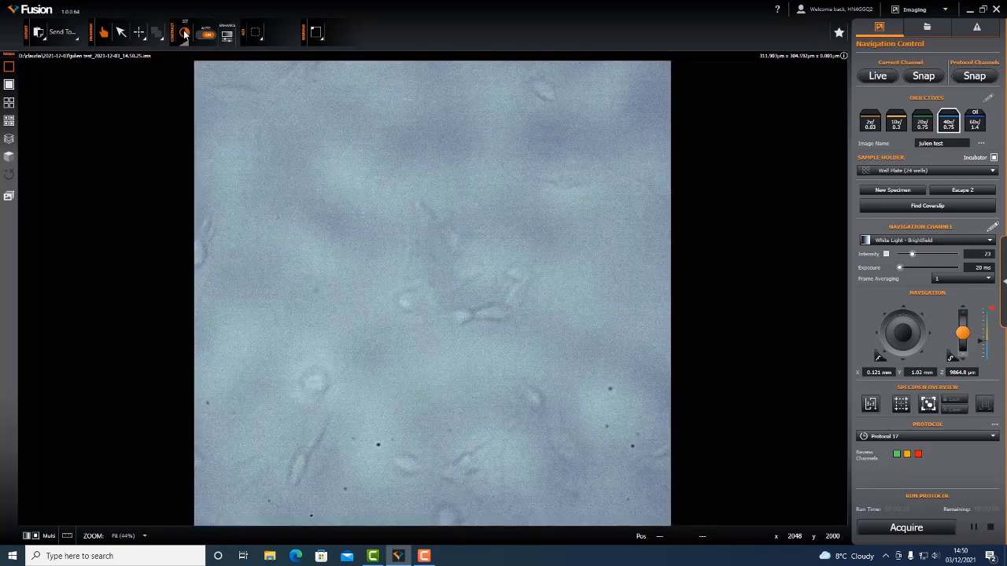
pyautogui.click(185, 35)
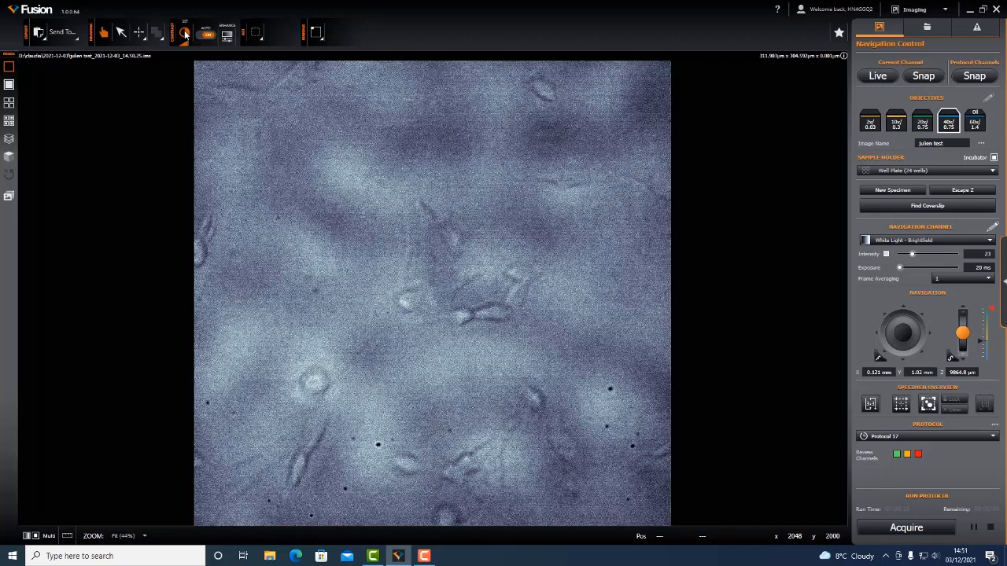
pyautogui.click(185, 34)
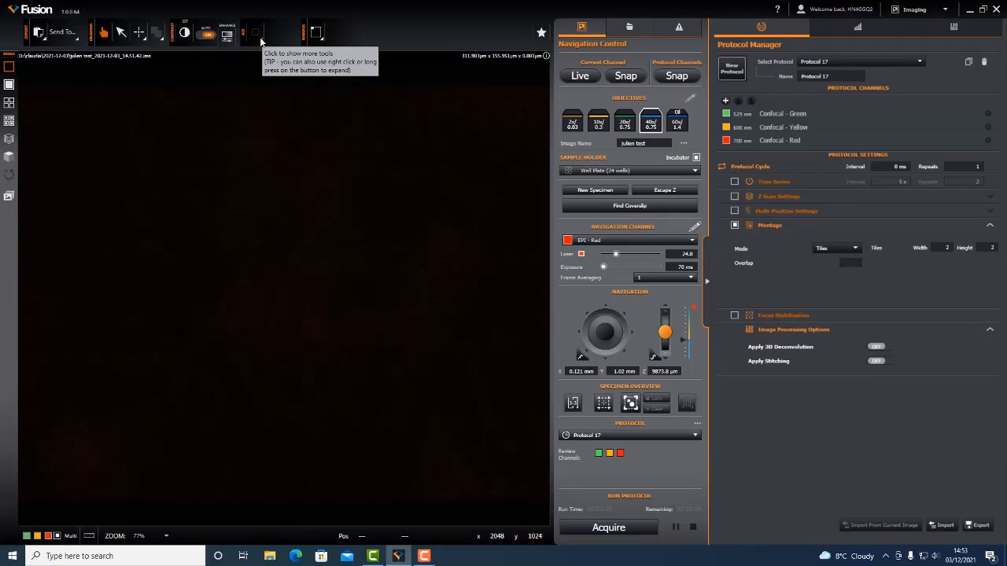
# - Set the camera's area of interest to 2048 x 1024 and snap an EPI - Red image
pyautogui.click(262, 41)
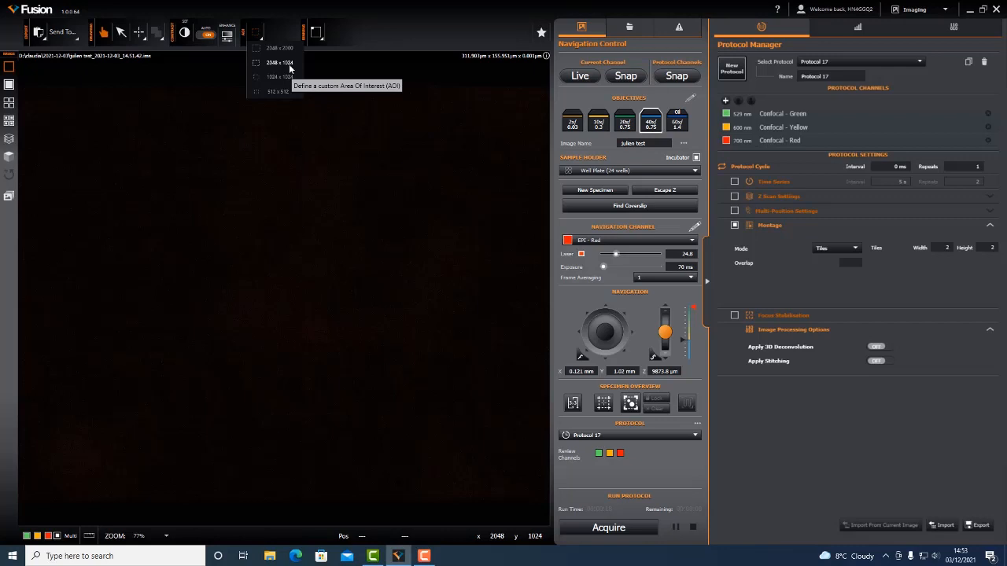
pyautogui.click(280, 63)
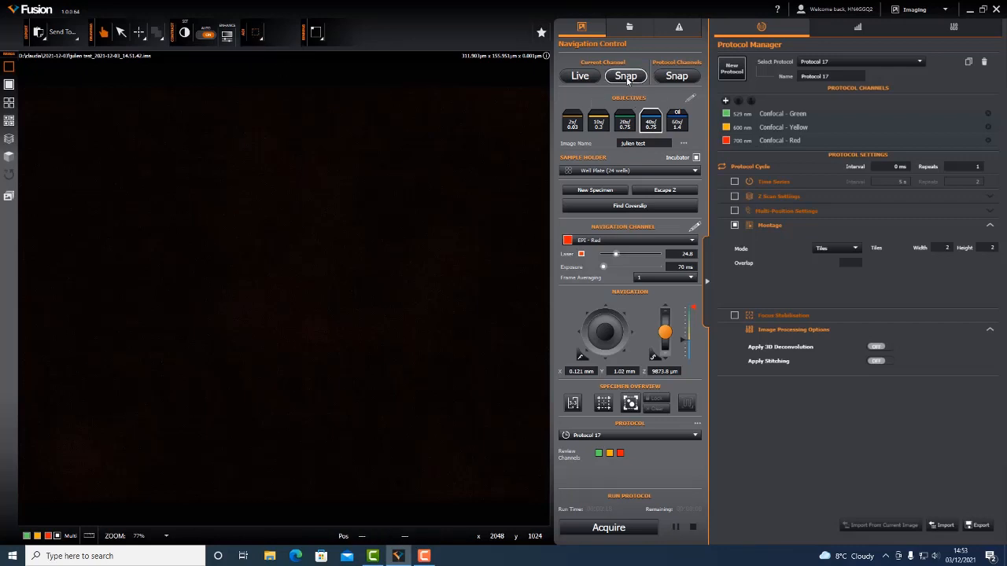
pyautogui.click(626, 76)
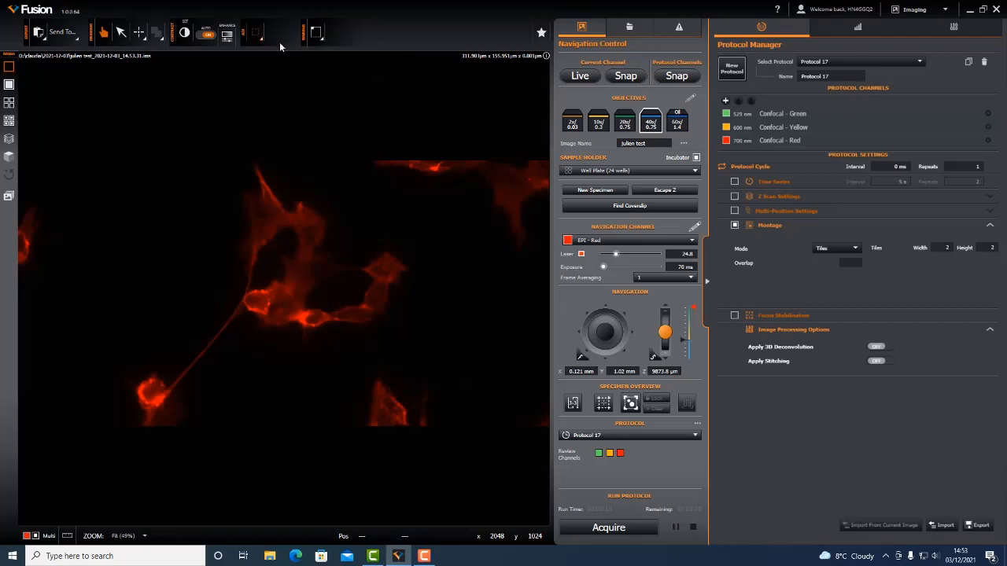
# - Restore the area of interest to 2048 x 2000 and snap the EPI - Red channel again
pyautogui.click(320, 42)
pyautogui.click(263, 39)
pyautogui.click(626, 75)
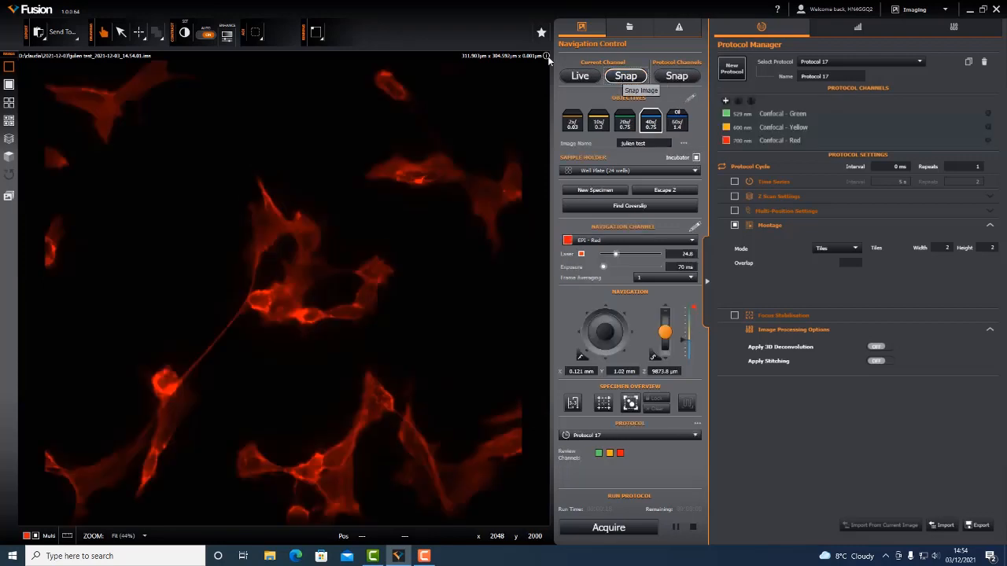
# - Review the camera binning options, start live imaging of the EPI - Red channel, and set binning to 2 x 2
pyautogui.click(322, 41)
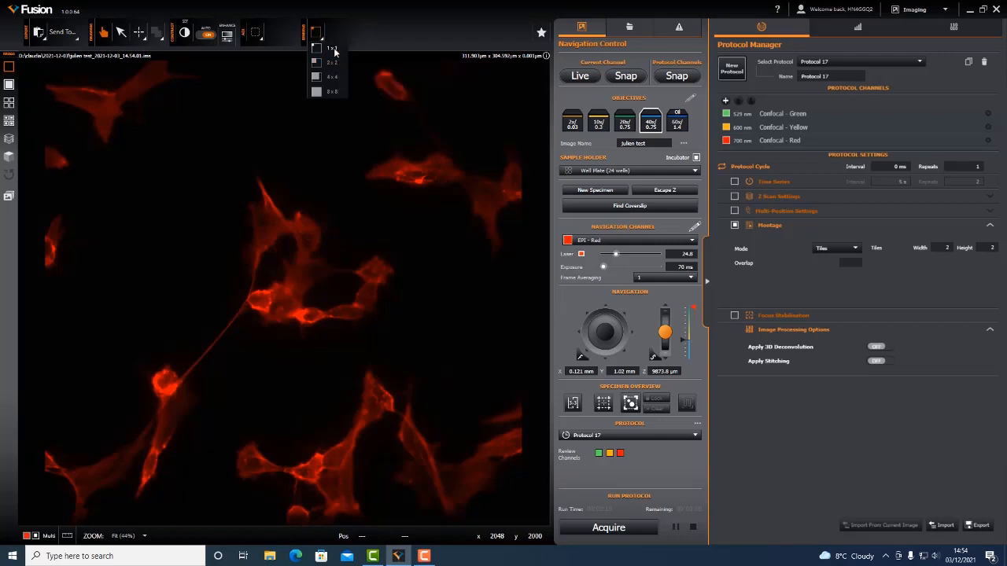
pyautogui.click(353, 33)
pyautogui.click(580, 75)
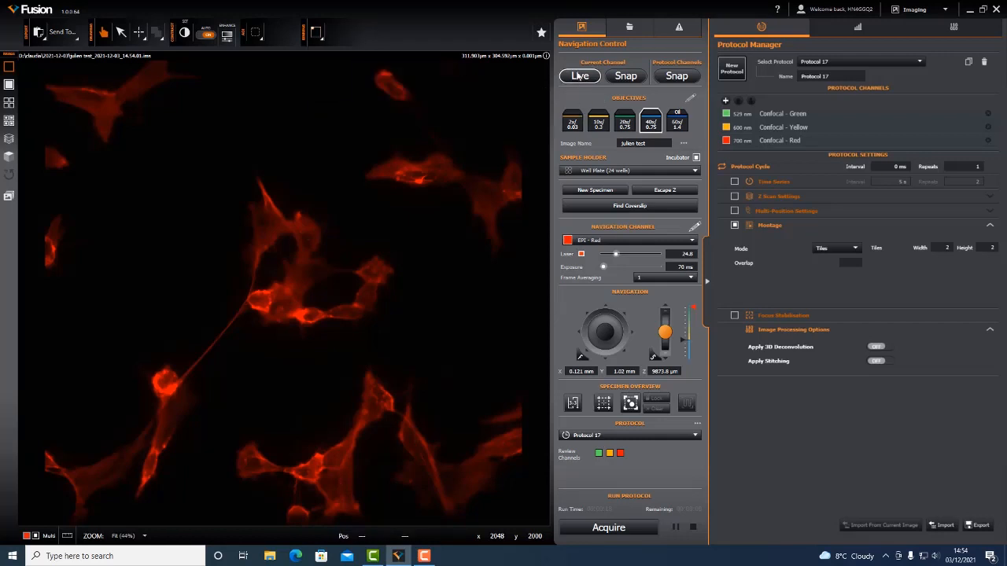
pyautogui.click(319, 35)
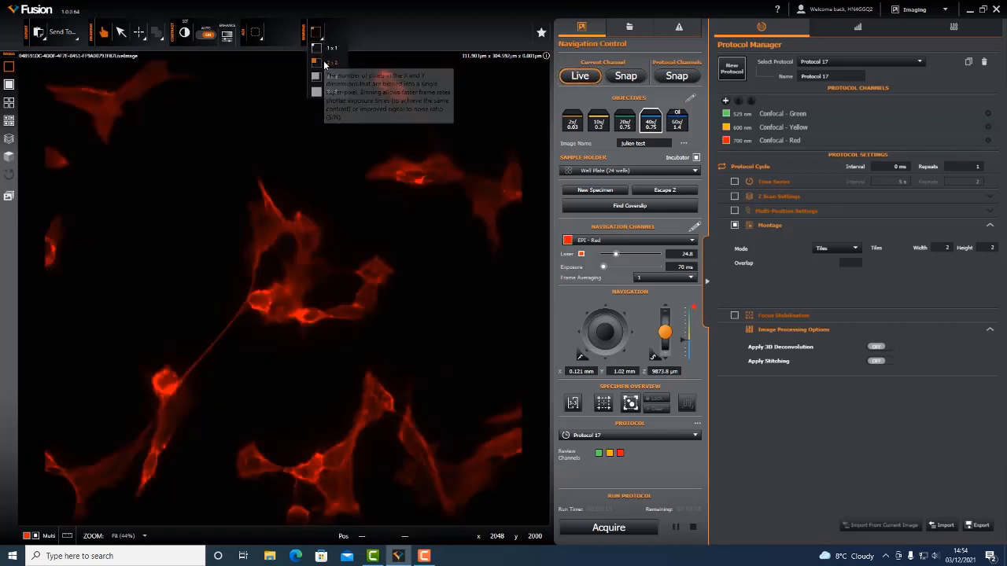
pyautogui.click(323, 63)
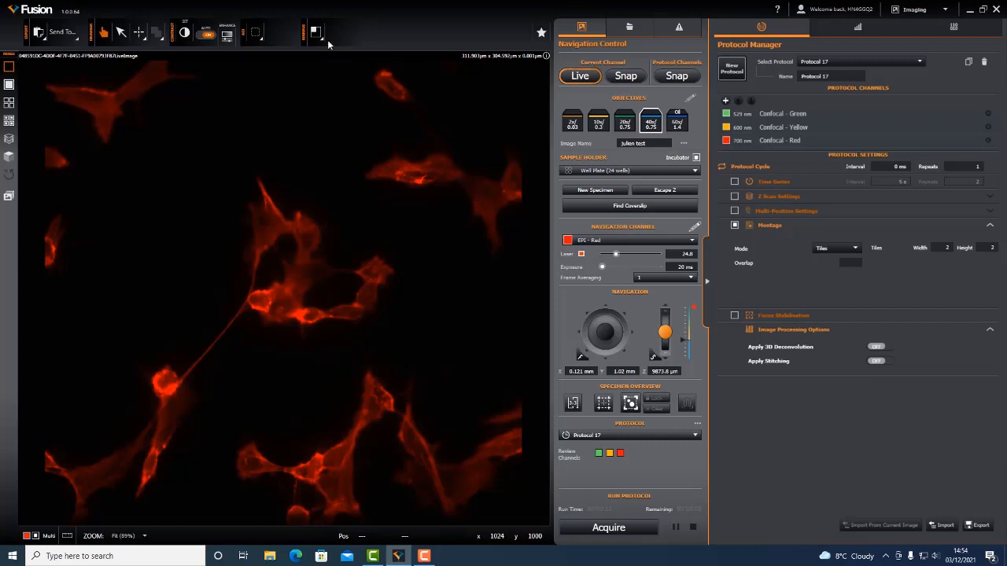
# - Return the camera binning to 1 x 1 and turn off automatic contrast on the live image
pyautogui.click(319, 33)
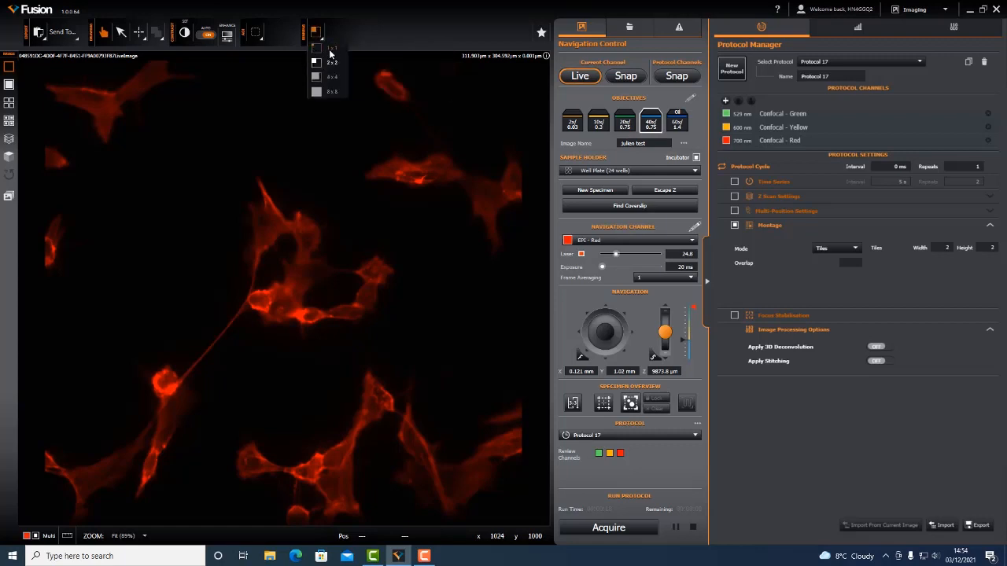
pyautogui.click(329, 49)
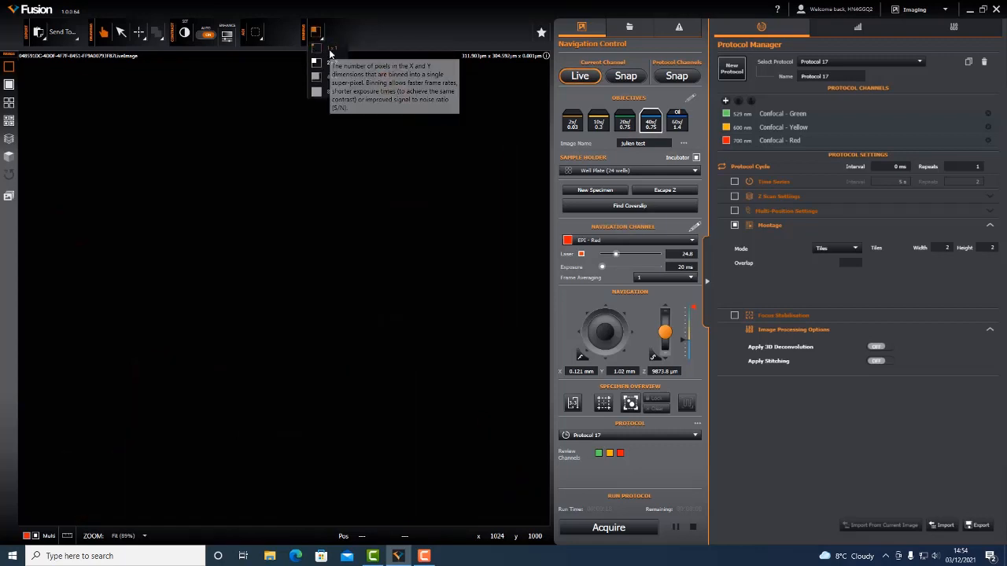
pyautogui.click(209, 36)
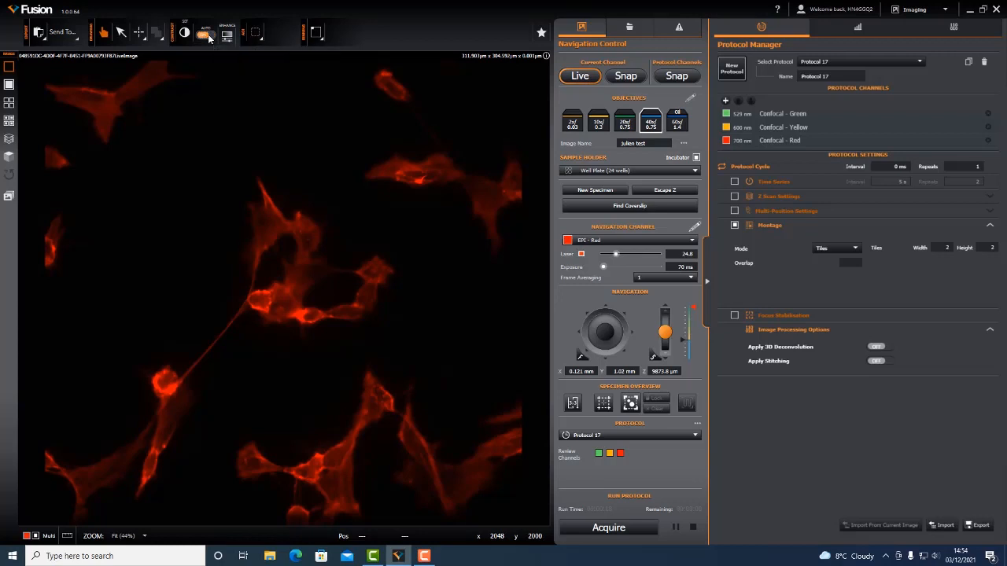
# - Raise the camera binning to 2 x 2 and on to 4 x 4 to compare live image brightness with fixed contrast
pyautogui.click(319, 38)
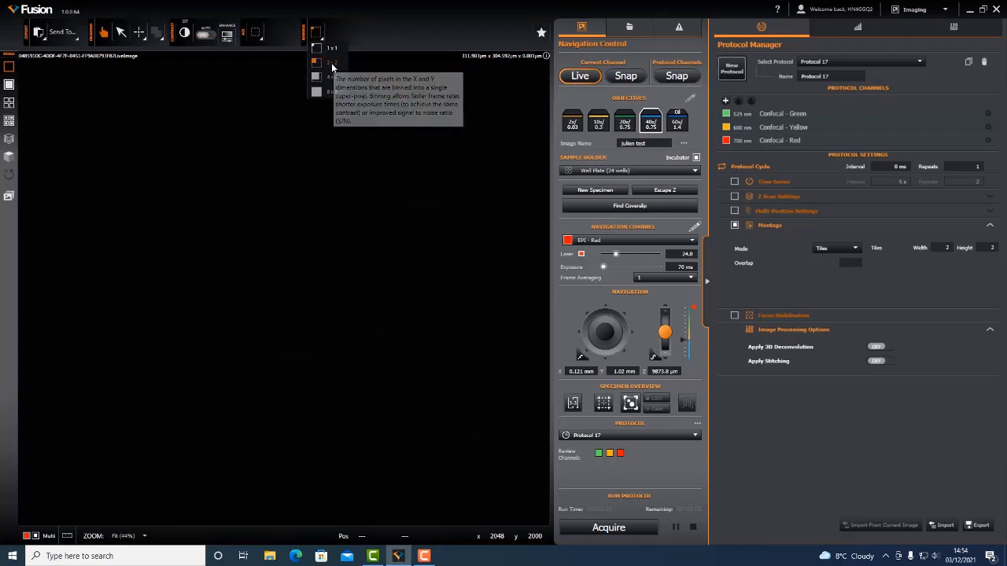
pyautogui.click(332, 63)
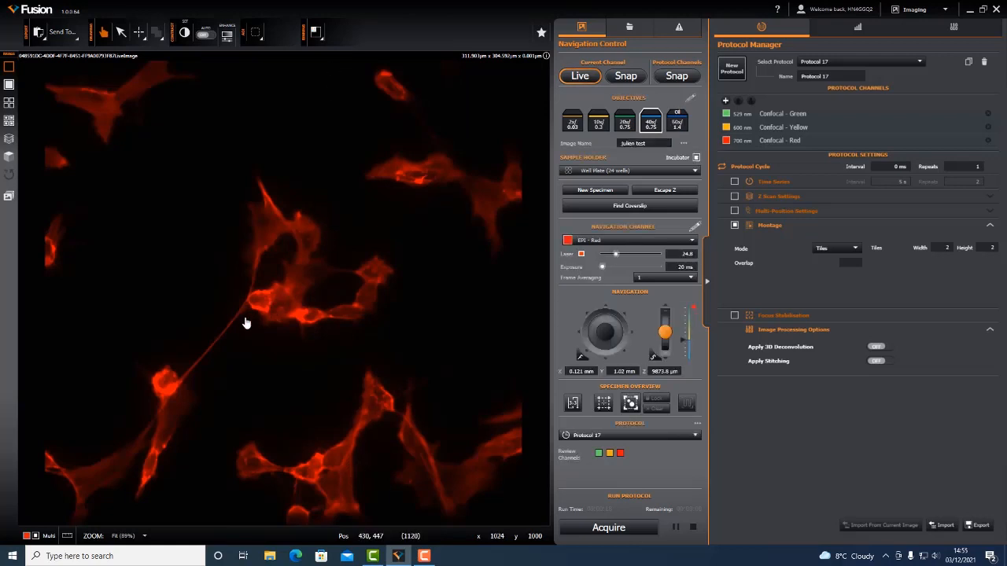
pyautogui.click(321, 36)
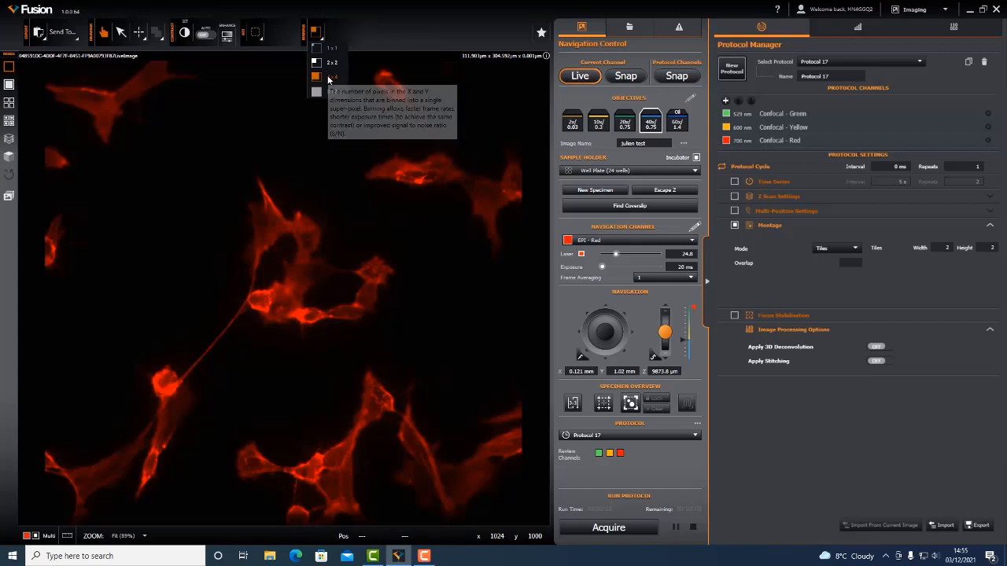
pyautogui.click(330, 77)
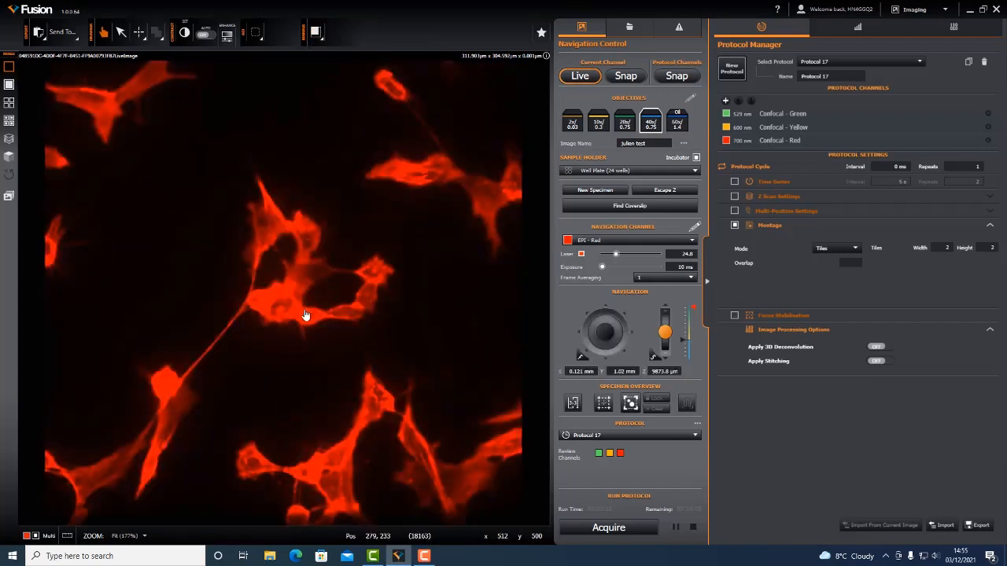
# - Check the binning options again and select the full 2048 x 2000 area of interest
pyautogui.click(317, 35)
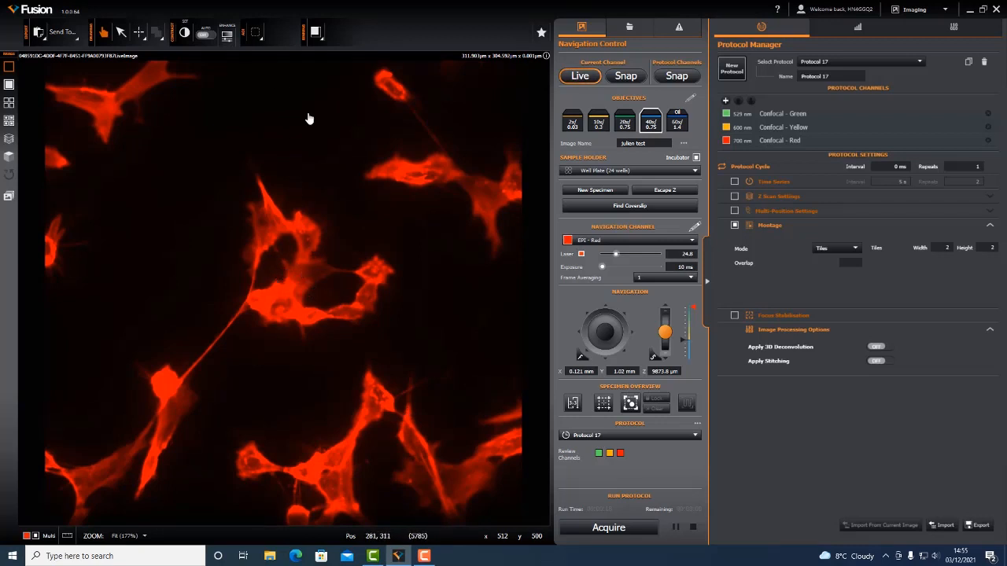
pyautogui.click(261, 37)
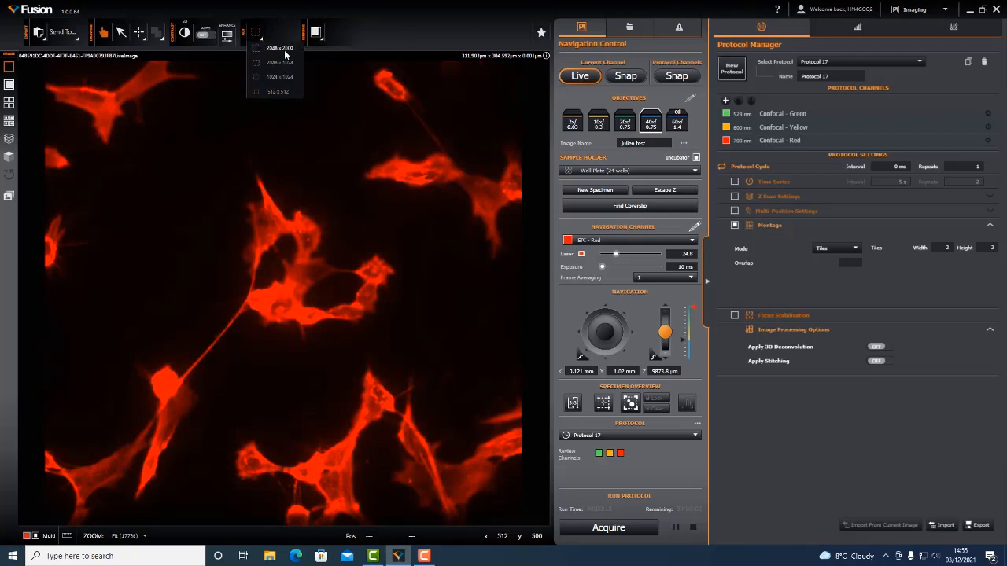
pyautogui.click(283, 45)
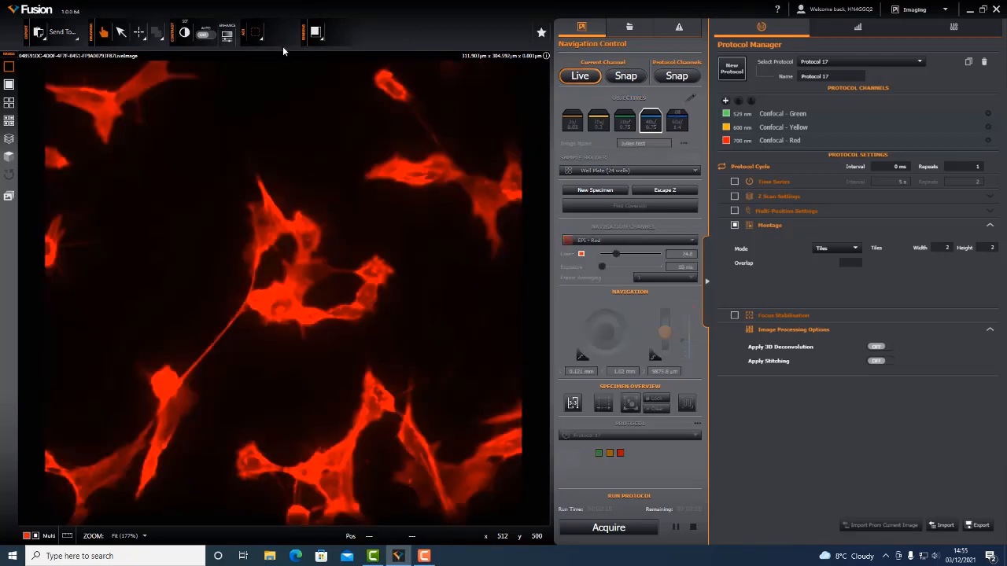
# - Turn automatic contrast back on and set the camera binning to 1 x 1
pyautogui.click(205, 35)
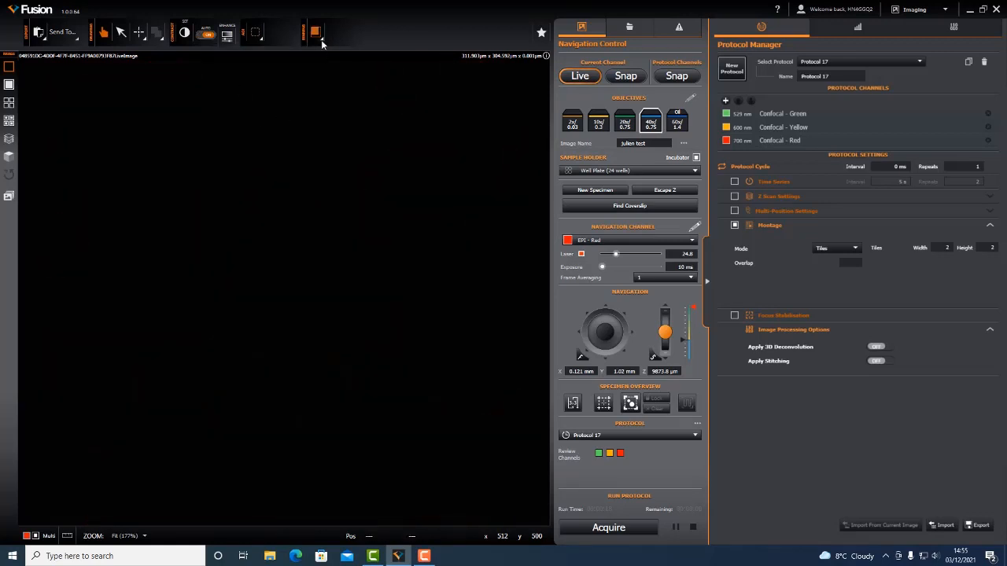
pyautogui.click(321, 39)
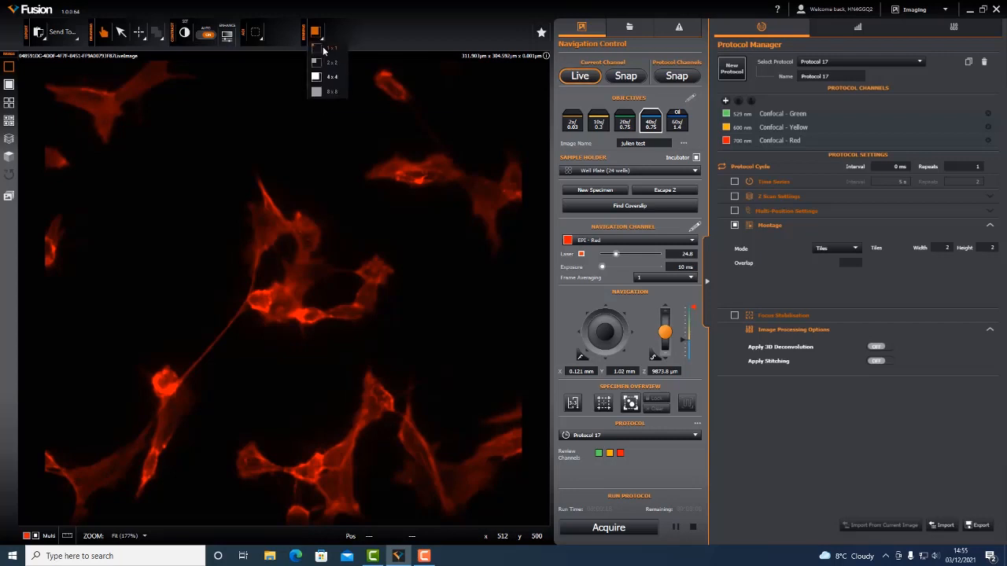
pyautogui.click(323, 49)
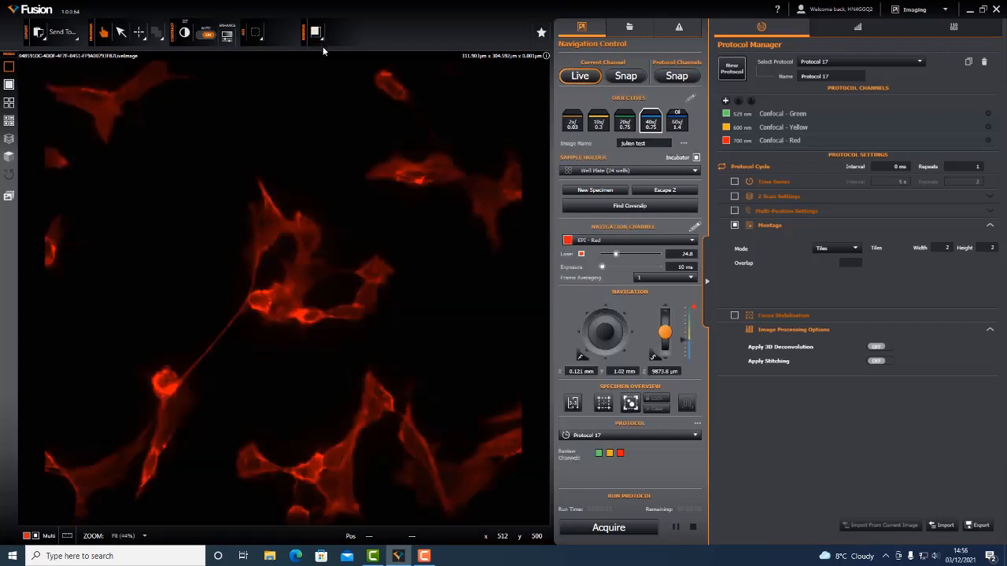